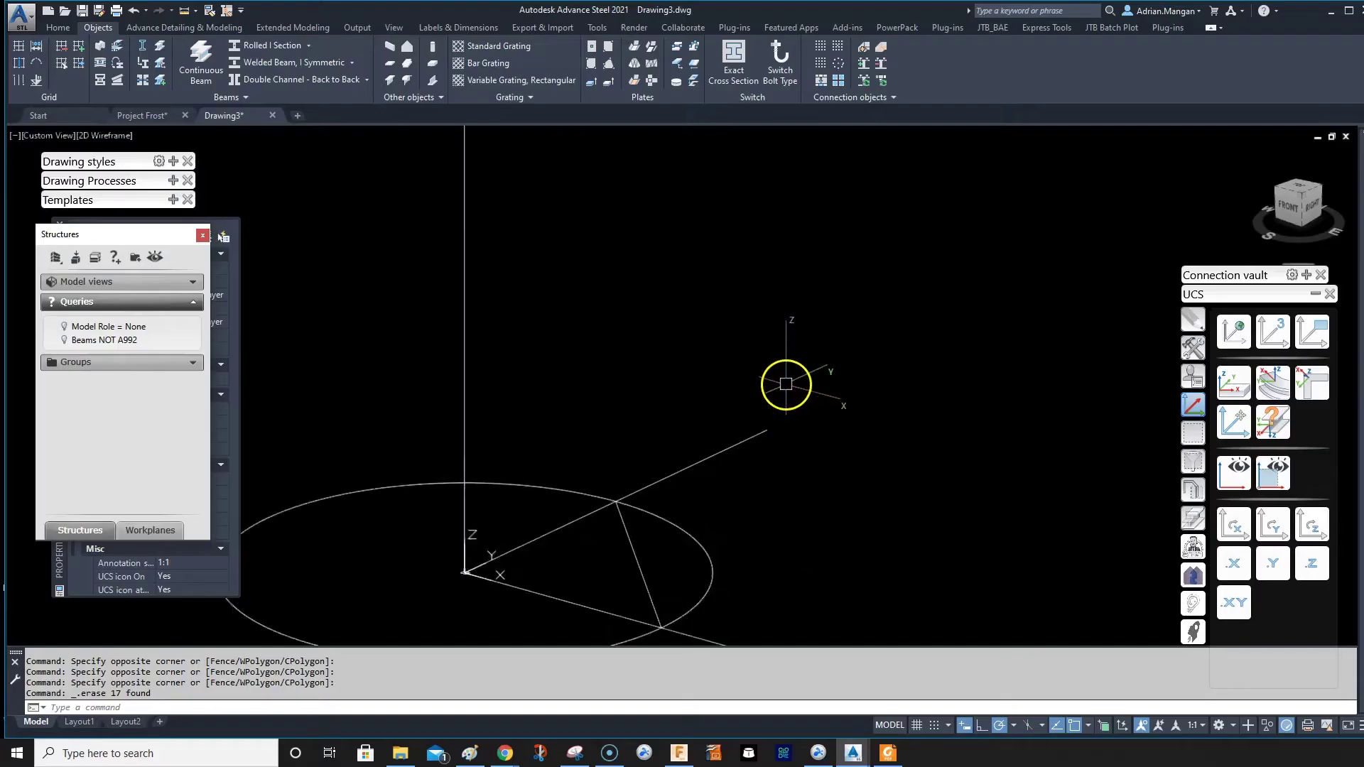
Step: Draw a 5' line from the end of the existing line
type("L")
key("Return")
left_click(757, 458)
scroll(771, 390, "down", 4)
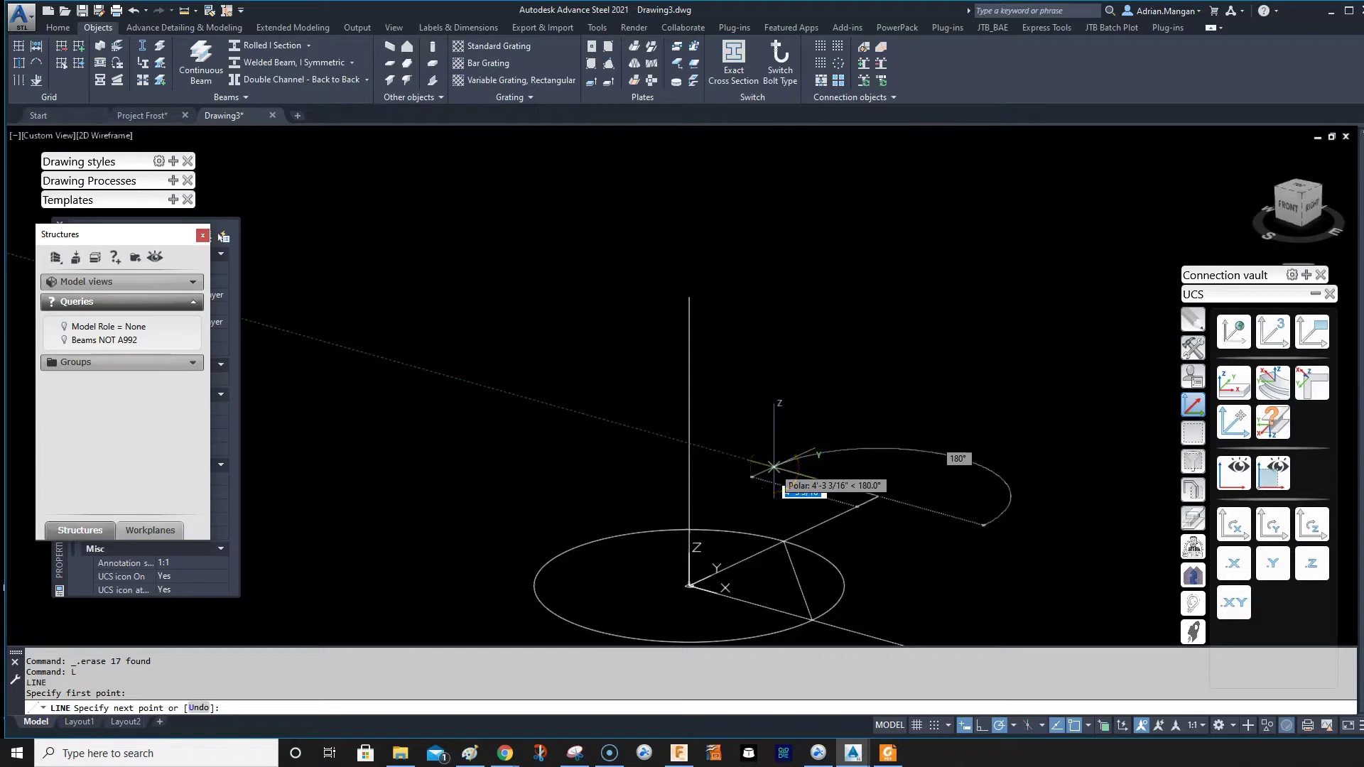
type("5'")
key("Return")
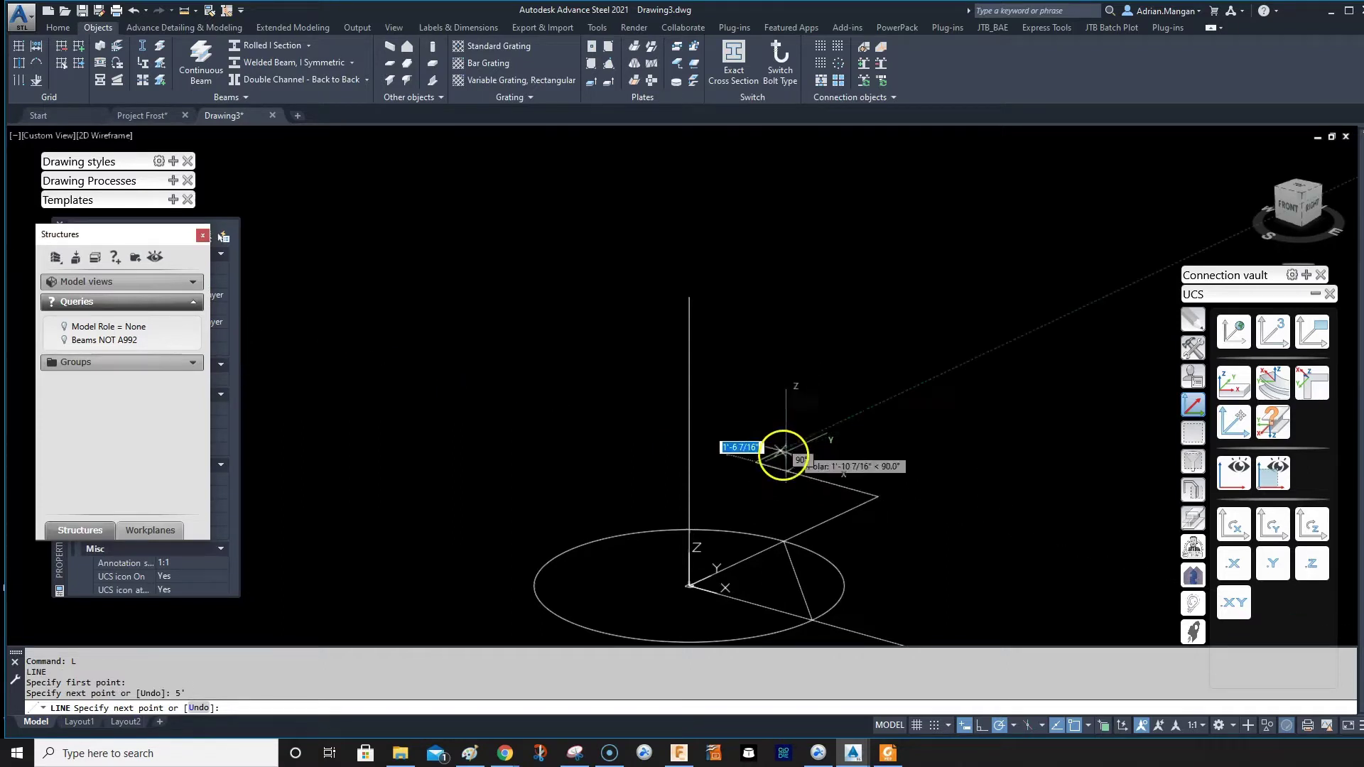
scroll(775, 458, "up", 4)
key("Escape")
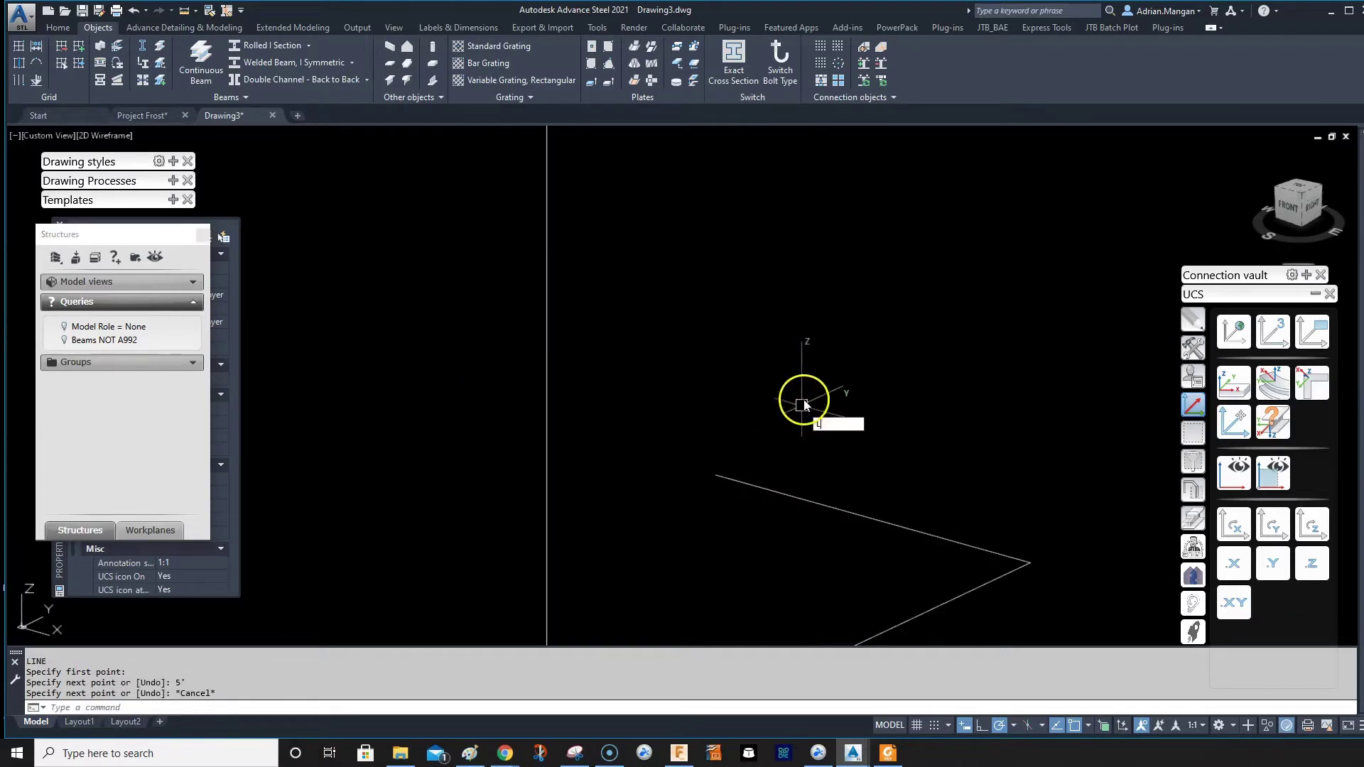
Step: Draw a single step profile with an 11 tread and a 7 riser
key("Return")
left_click(694, 482)
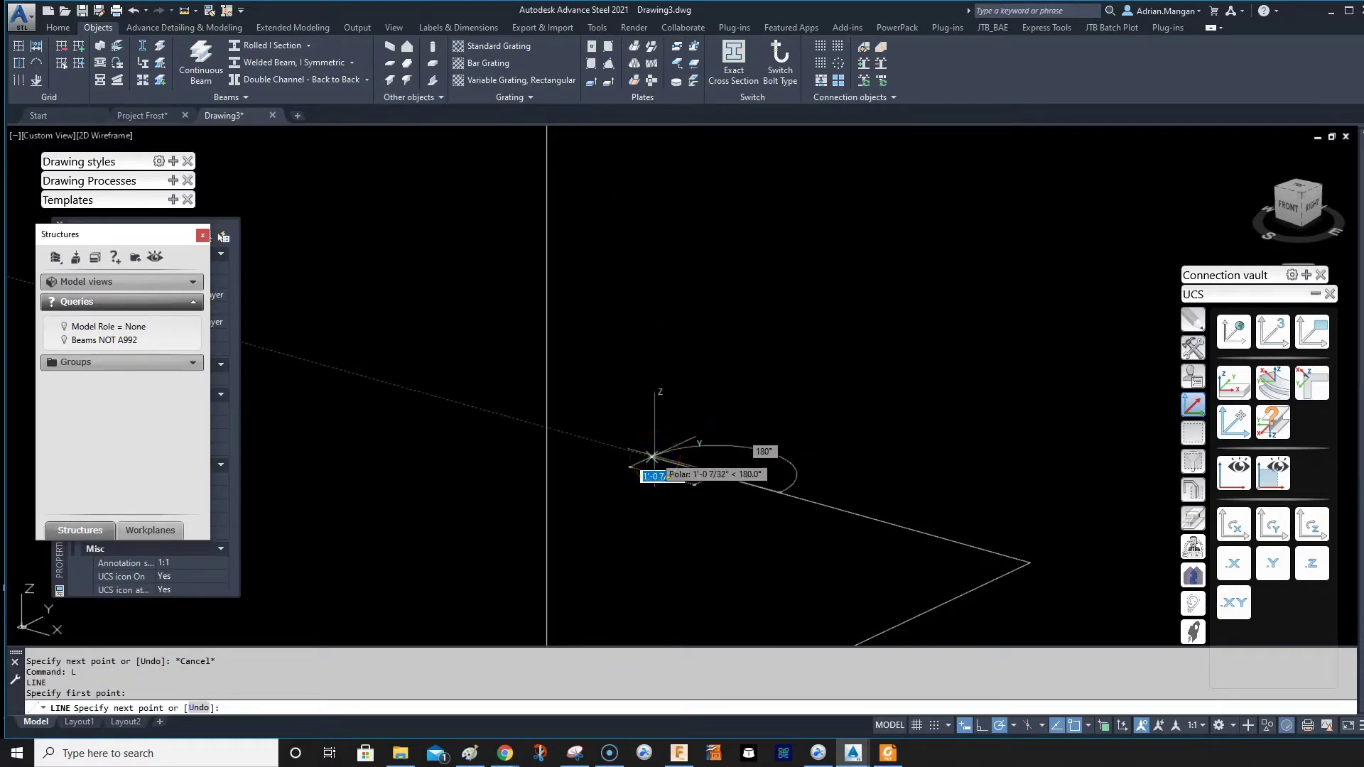
type("11")
key("Return")
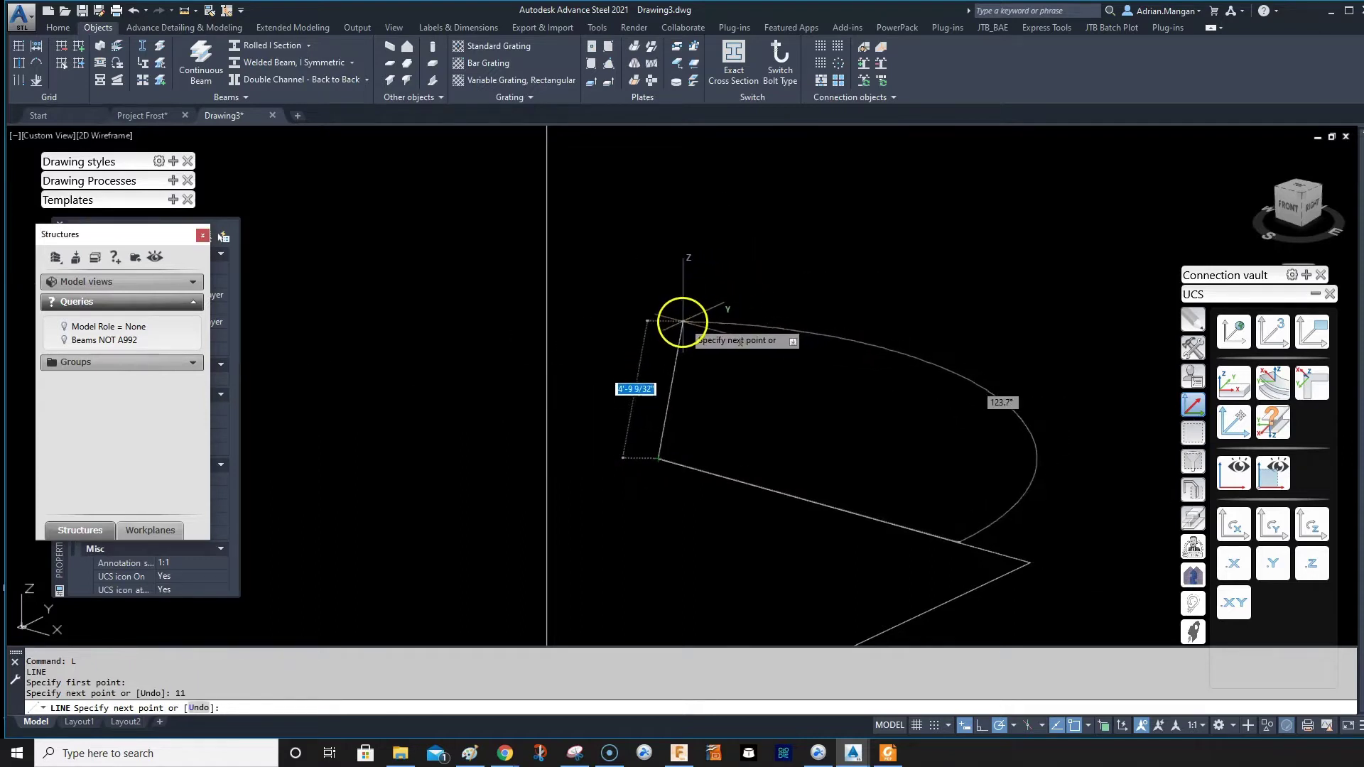
type("7")
key("Return")
key("Escape")
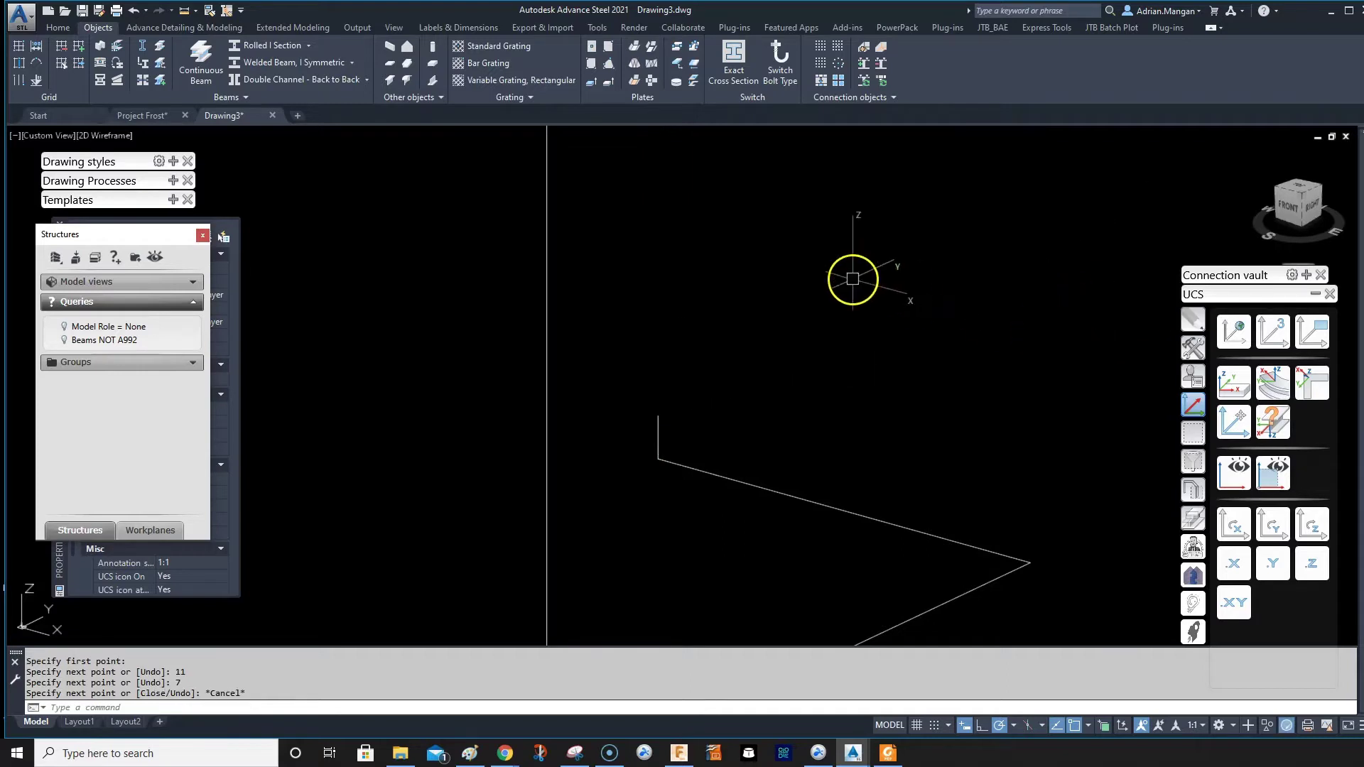
type("C")
key("Return")
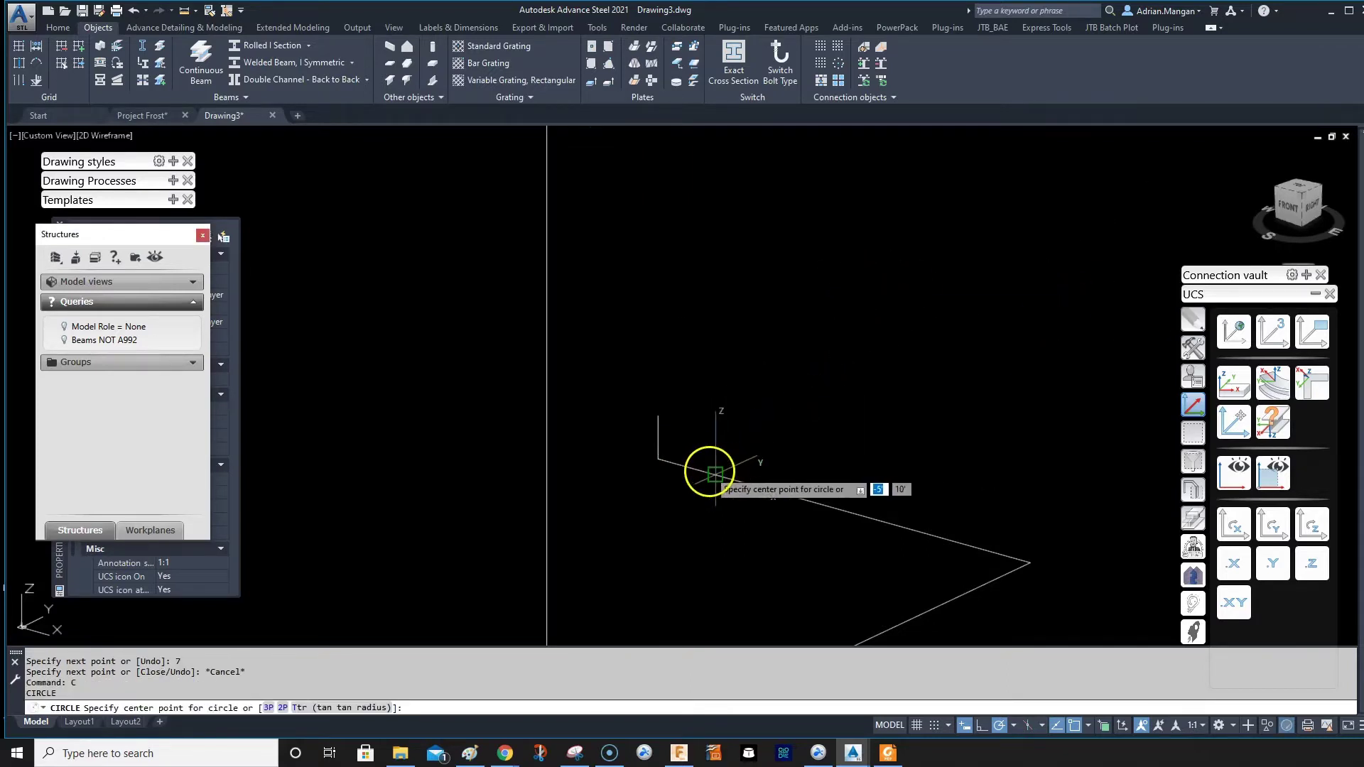
Step: Place a tiny circle on the line, then draw a short line at the step's foot
left_click(716, 473)
left_click(717, 472)
key("Escape")
scroll(720, 473, "up", 5)
key("Return")
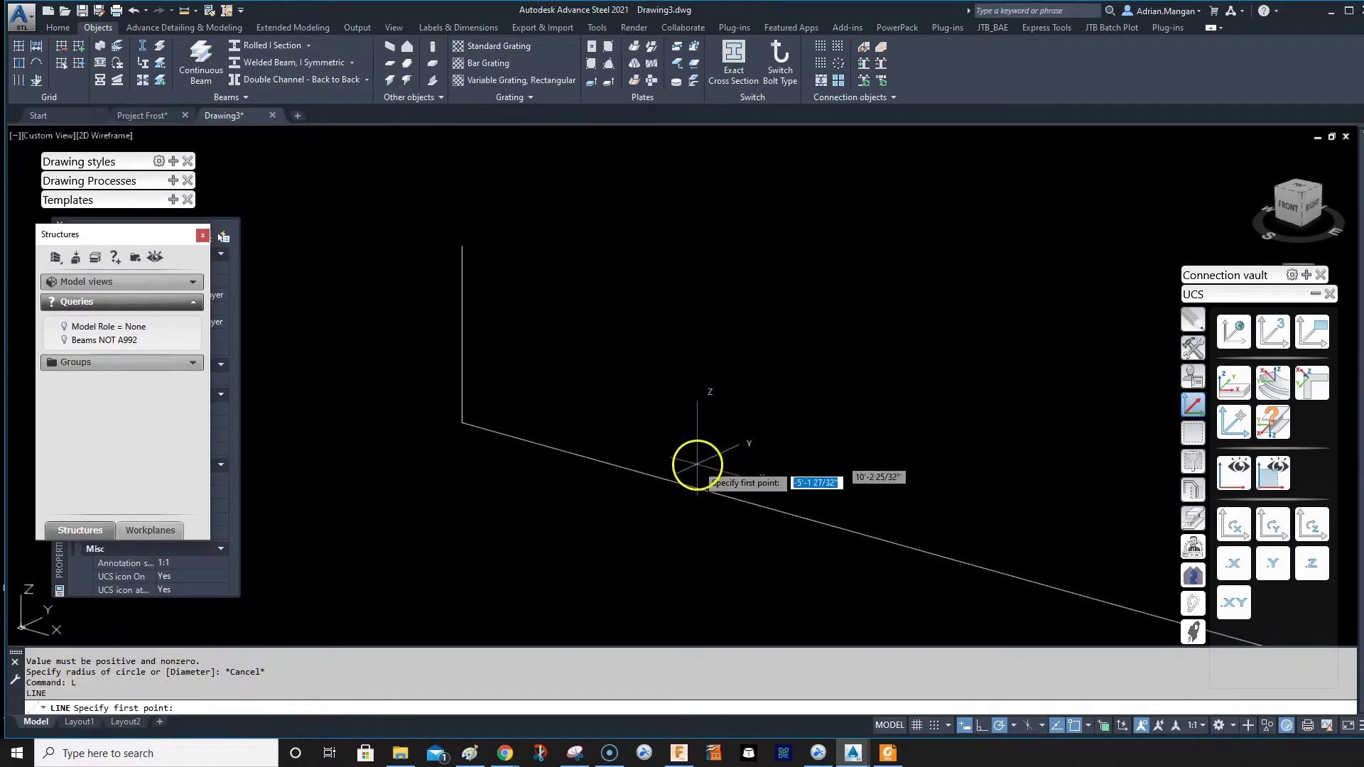
left_click(707, 480)
left_click(731, 472)
key("Escape")
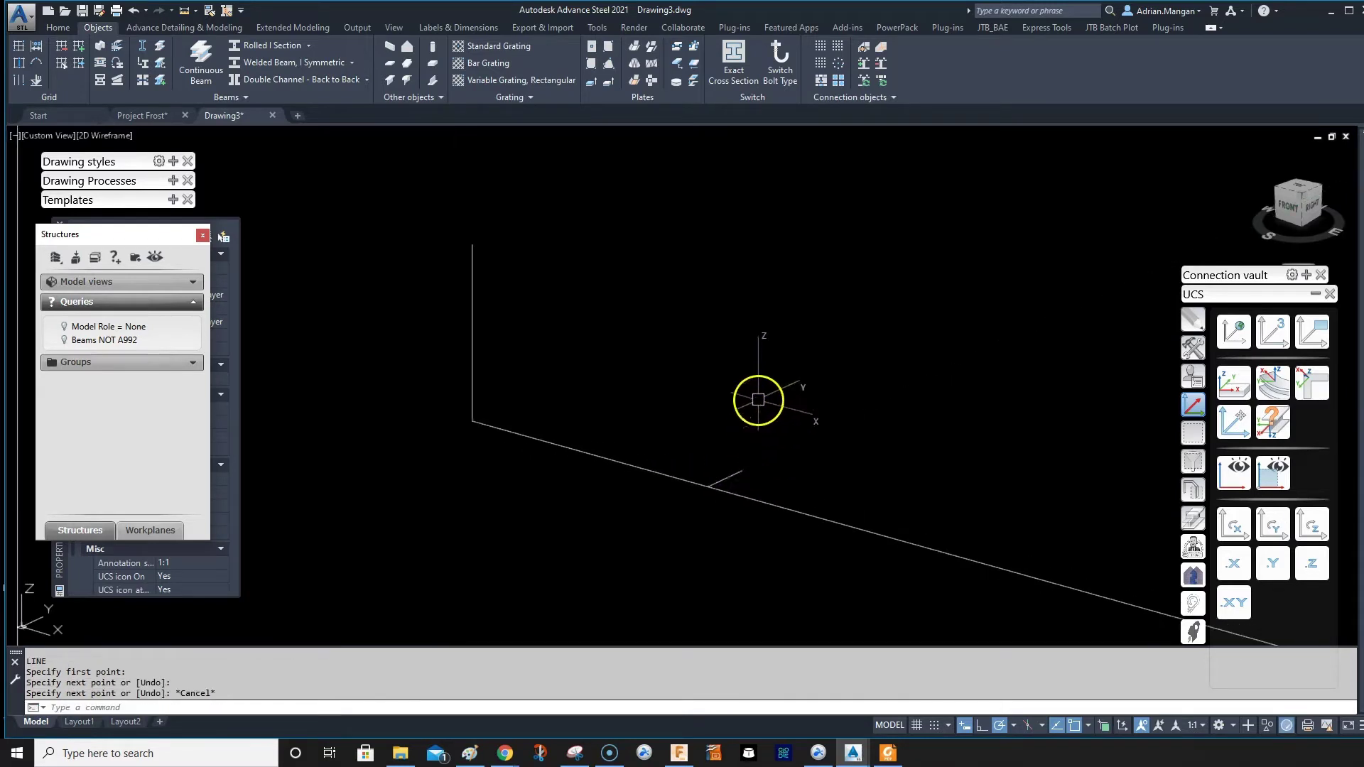
Step: Draw a small reference circle centred at the short line's end
type("C")
key("Return")
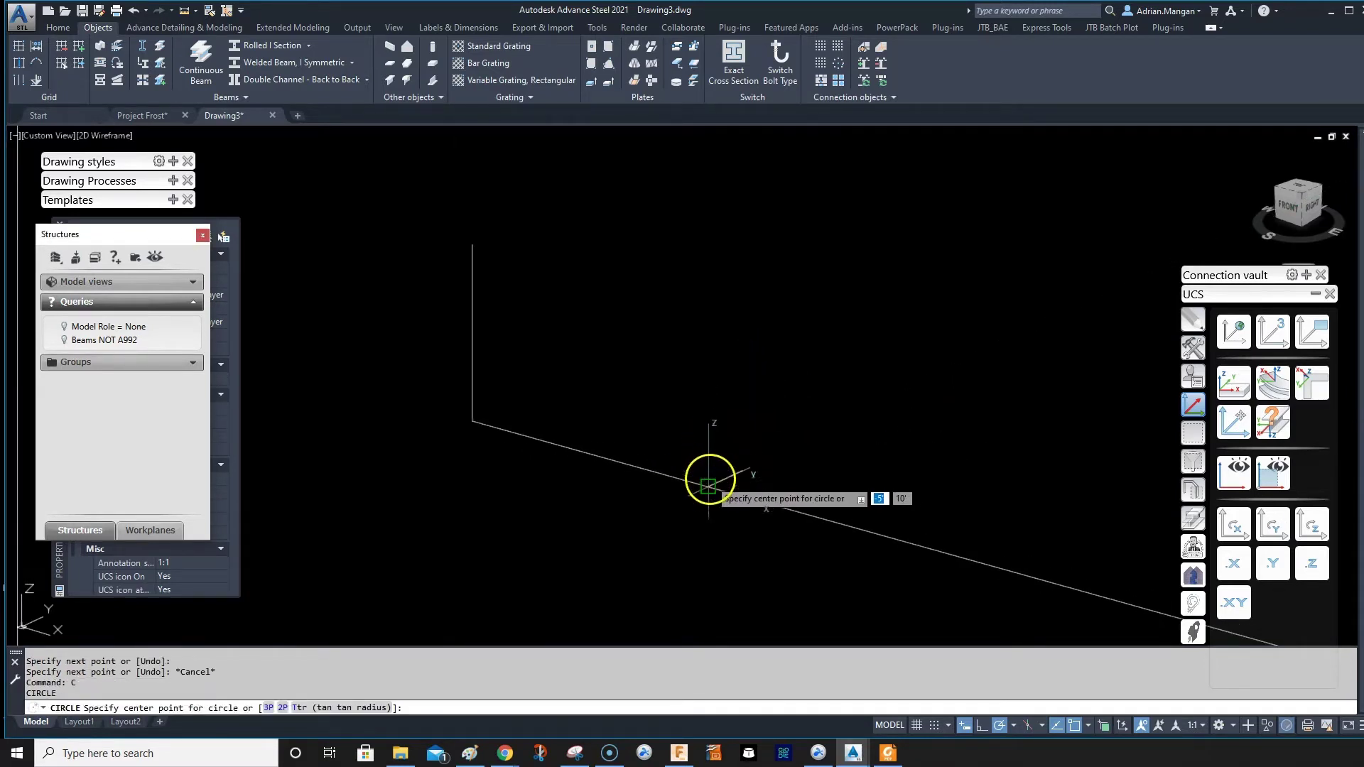
left_click(715, 484)
left_click(741, 455)
scroll(742, 458, "down", 4)
Step: Copy the tread and riser lines as a 7-item array based on the circle centre
left_click(681, 456)
left_click(639, 405)
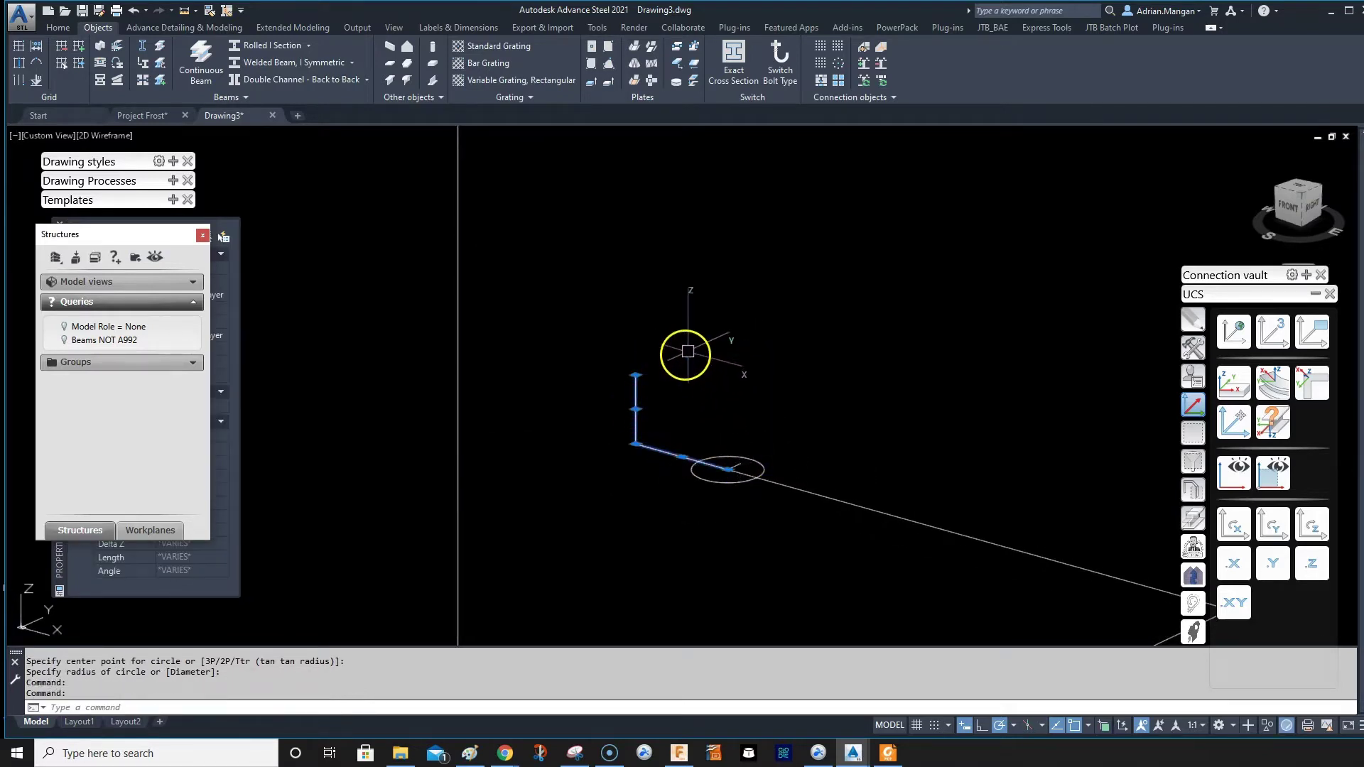
right_click(689, 350)
left_click(746, 468)
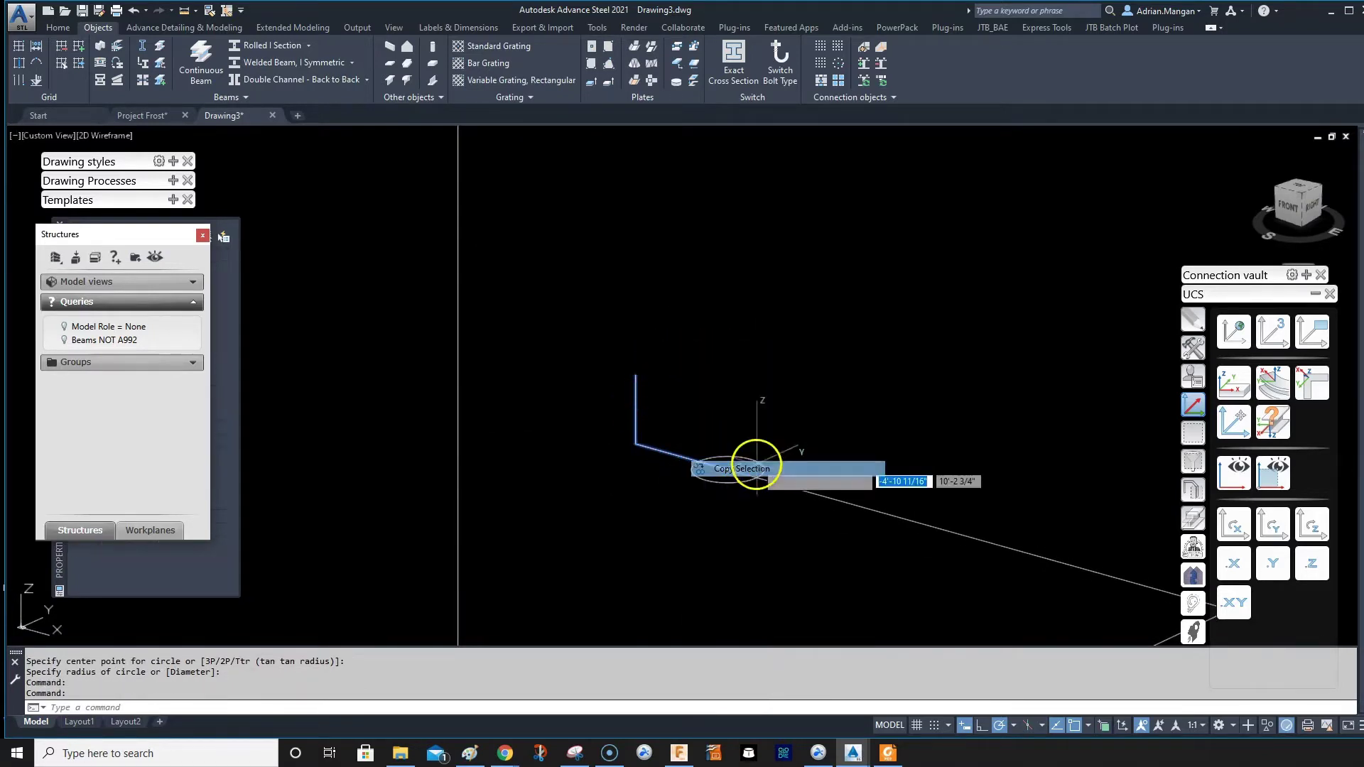
left_click(727, 468)
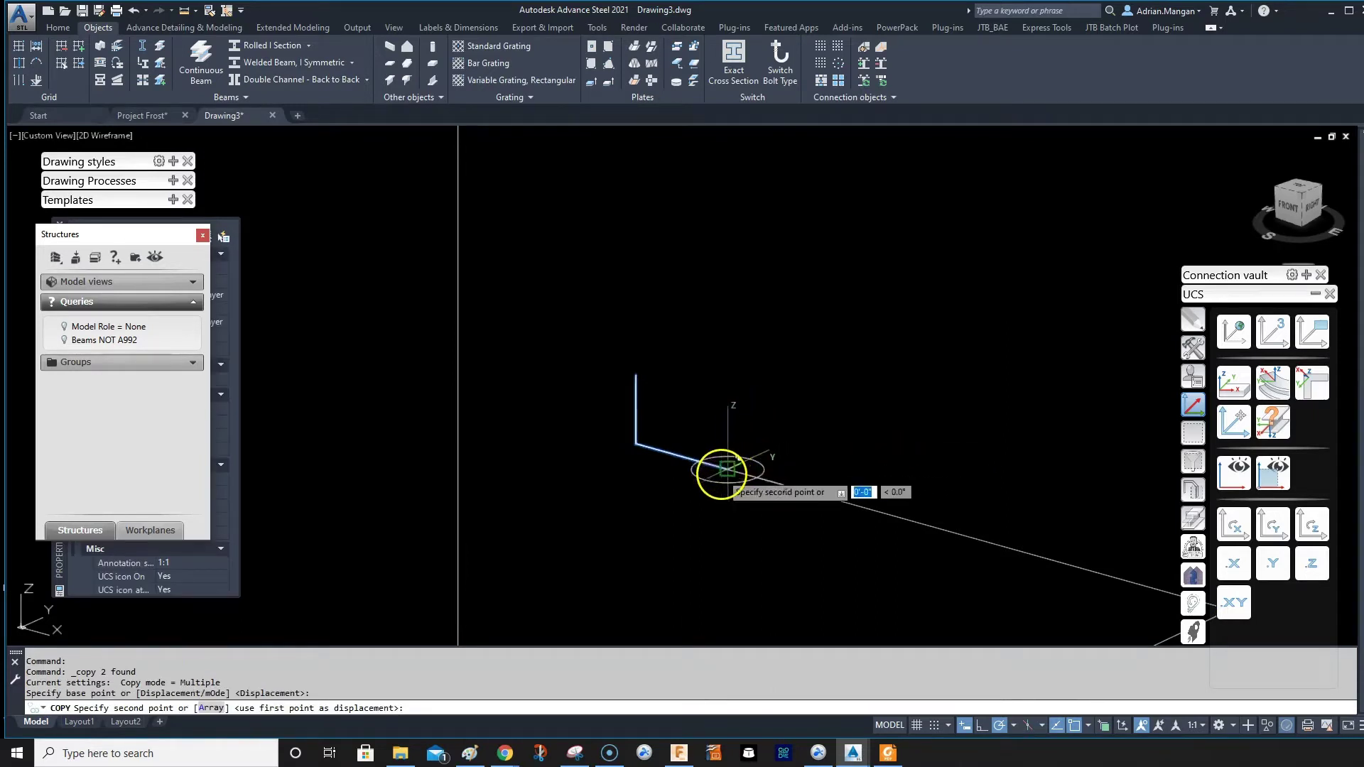
type("A")
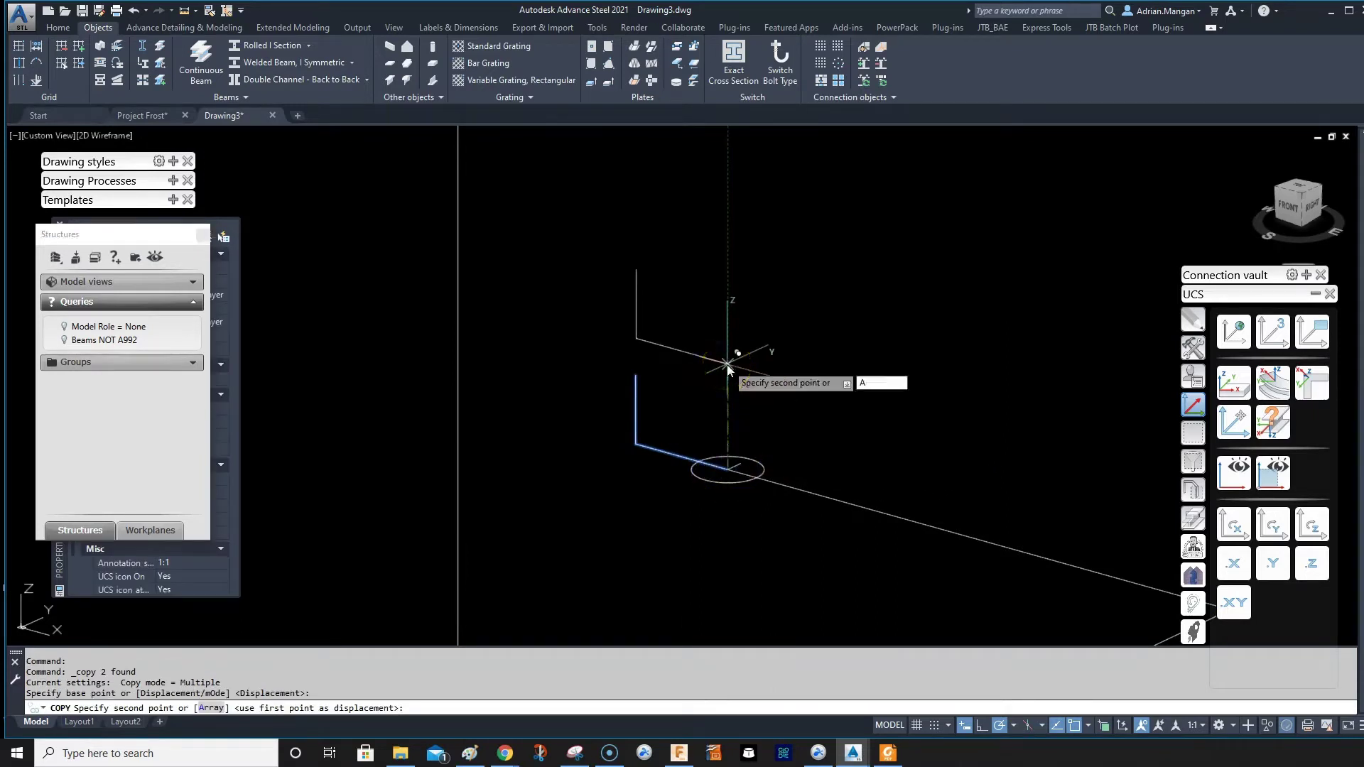
key("Return")
key("Return")
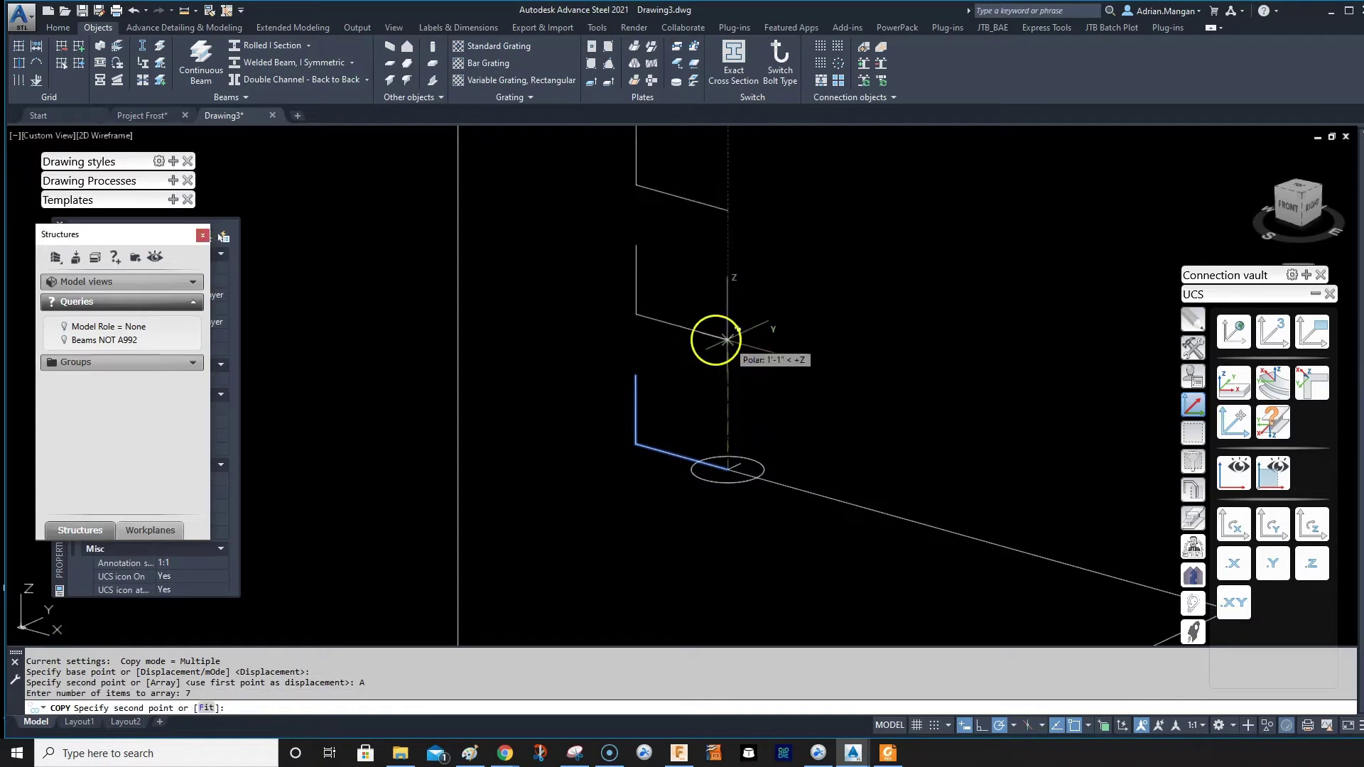
scroll(631, 372, "up", 5)
key("Escape")
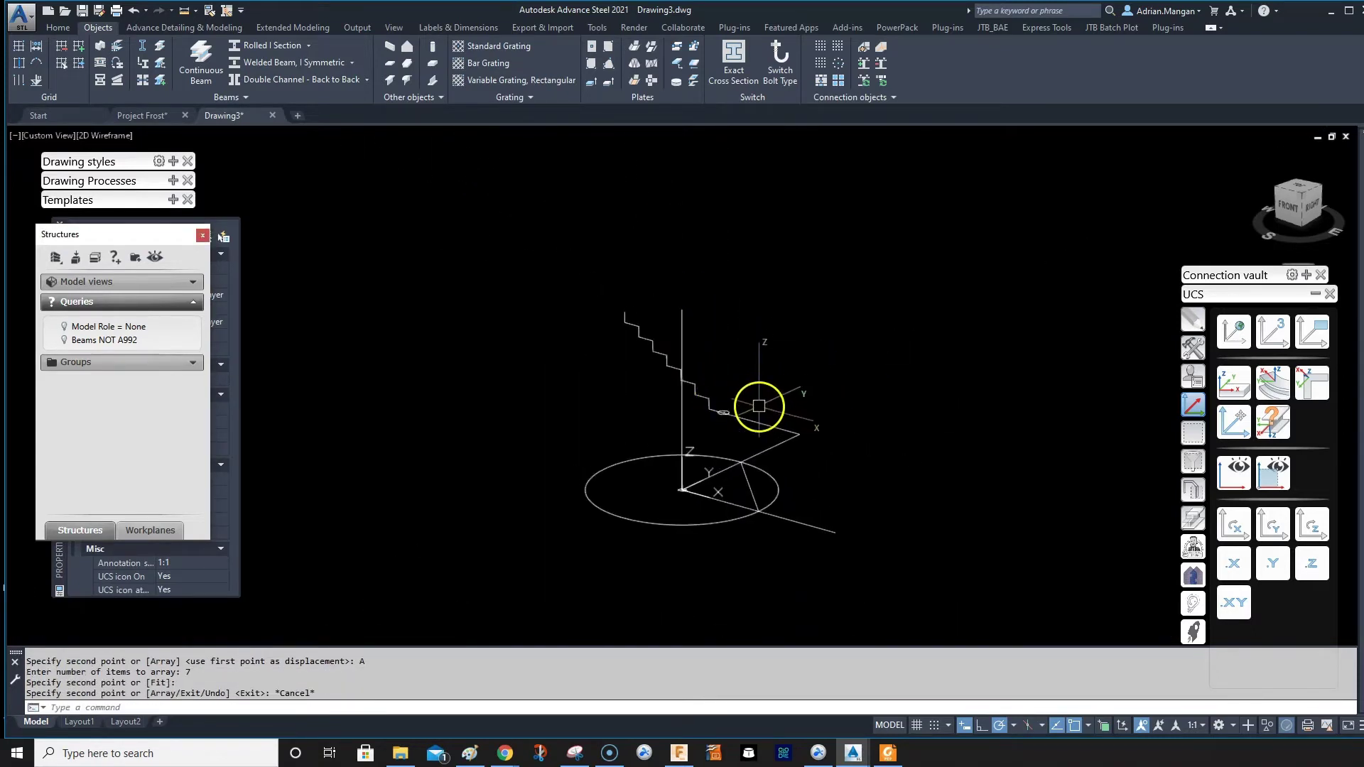
scroll(755, 398, "up", 4)
middle_click_drag(561, 252, 592, 306)
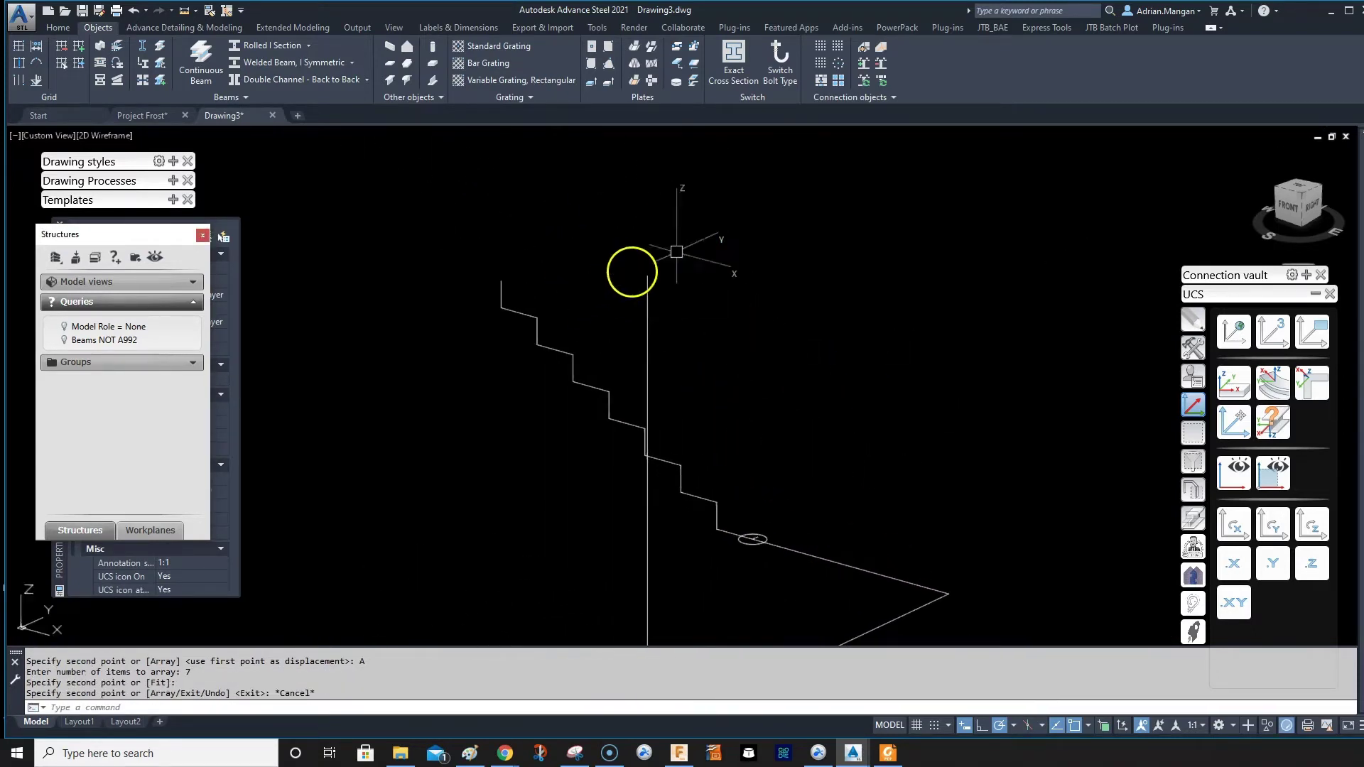
Step: Draw a 5' landing line and a 4' vertical edge from the staircase top
type("L")
key("Return")
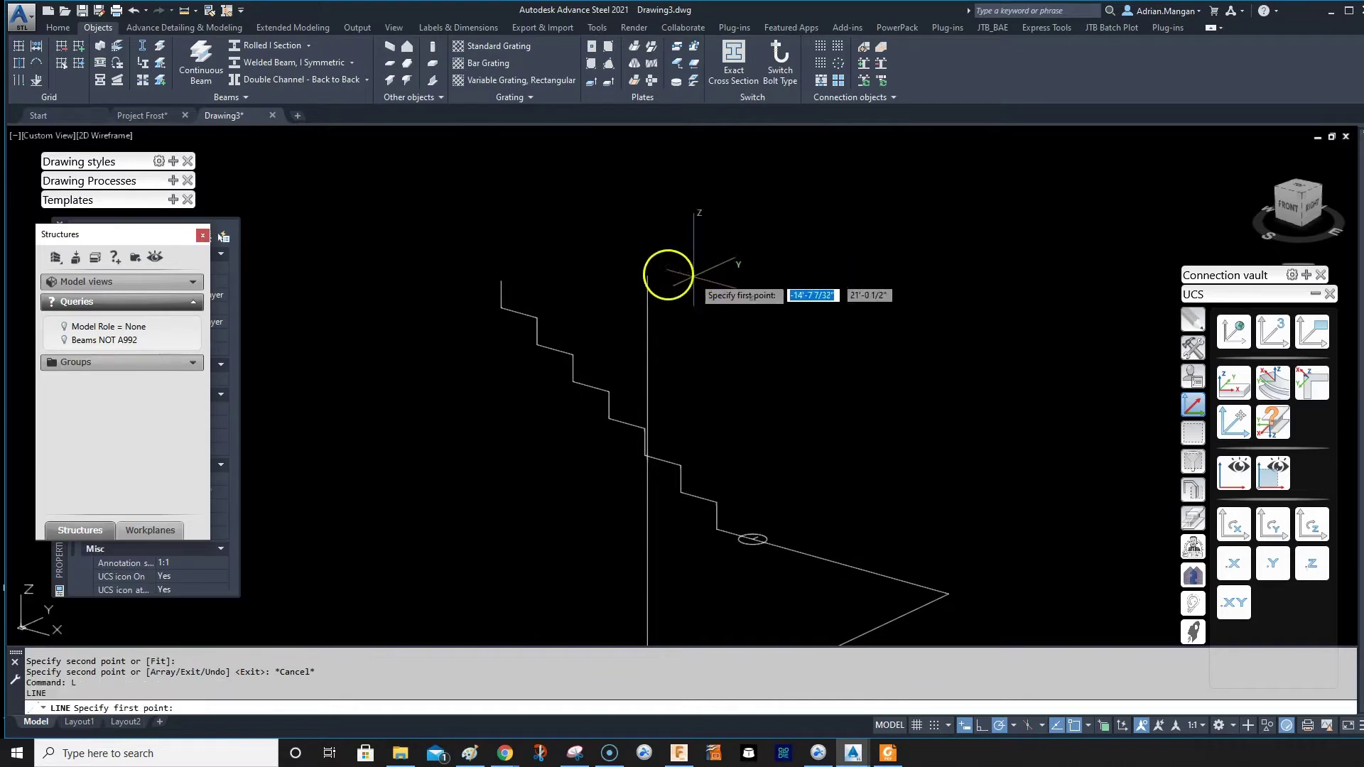
left_click(647, 276)
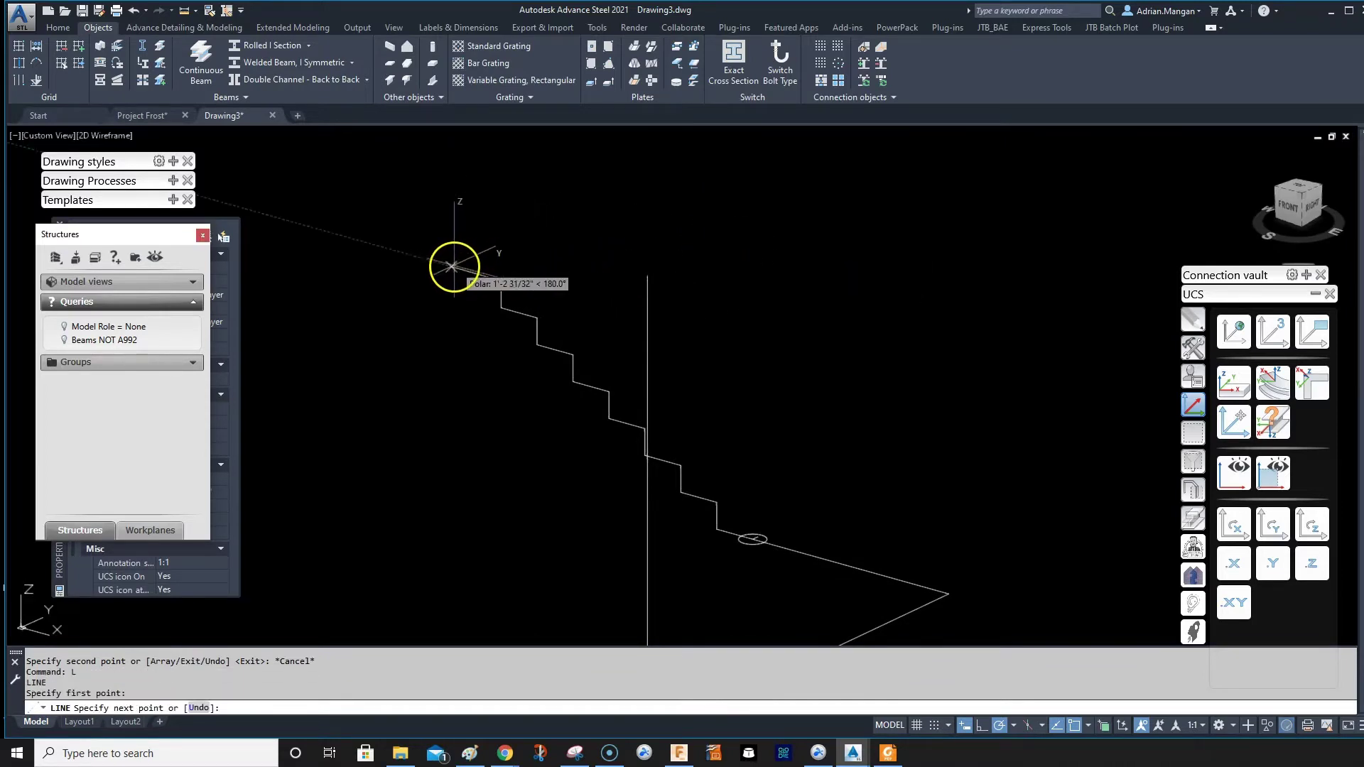
type("5'")
key("Return")
middle_click_drag(452, 267, 541, 217)
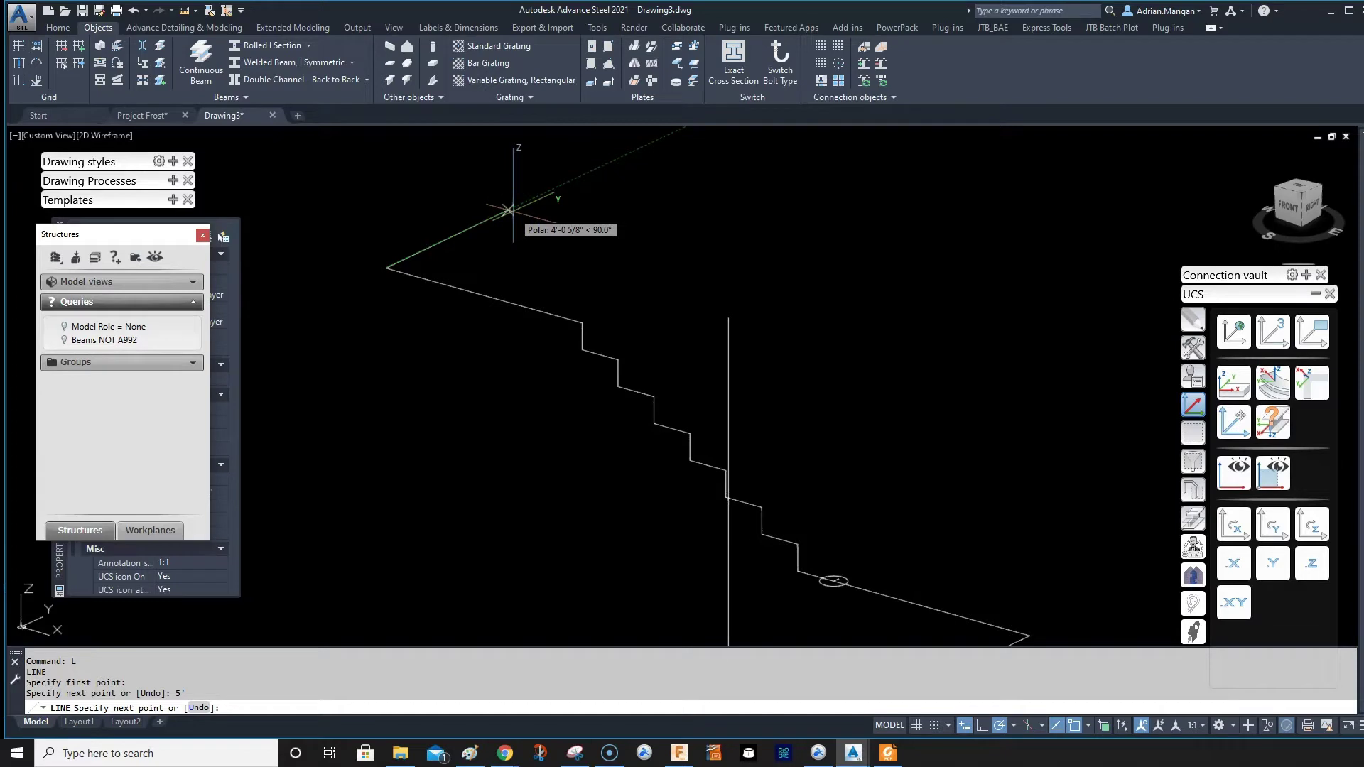
type("4'")
key("Return")
middle_click_drag(513, 217, 654, 268)
scroll(722, 313, "down", 2)
key("Escape")
middle_click_drag(721, 314, 569, 257)
Step: Copy the 4' edge line to the staircase end
left_click(518, 241)
right_click(483, 220)
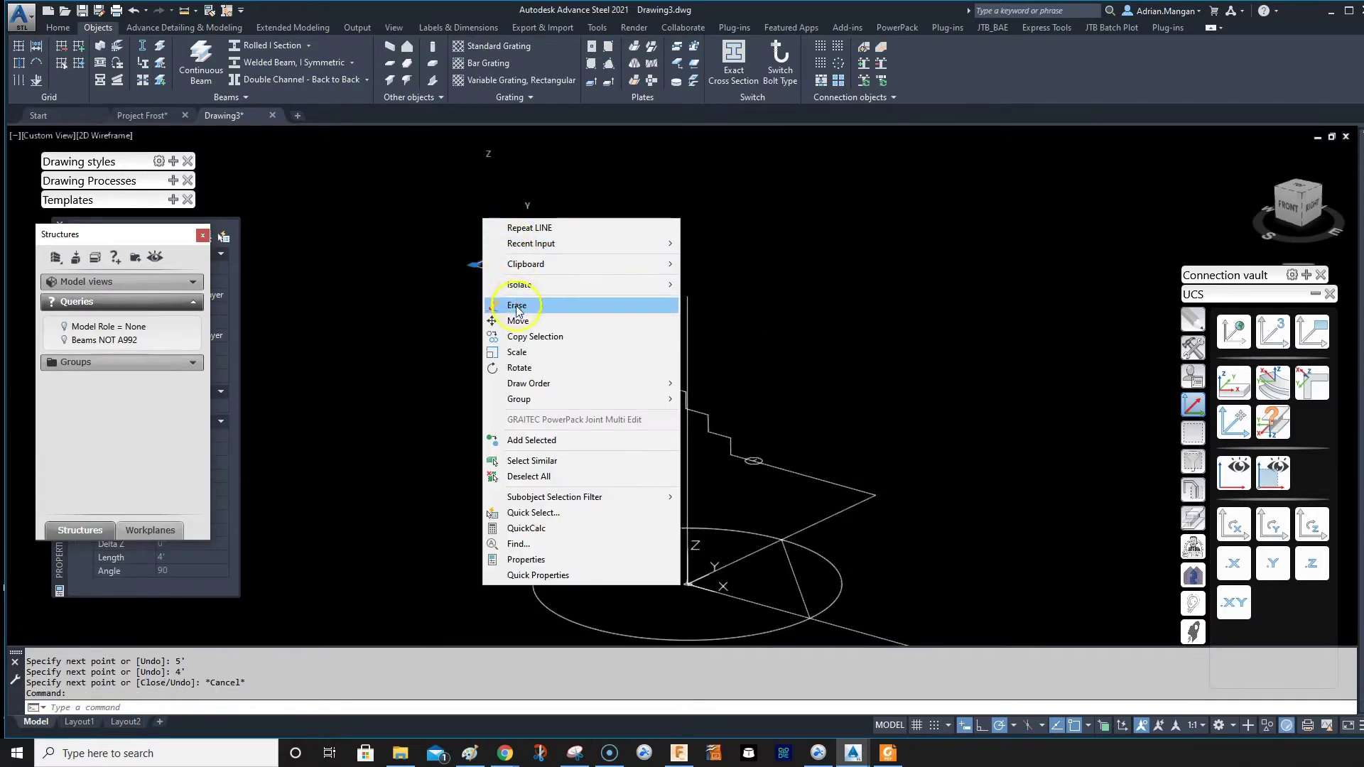
left_click(522, 335)
left_click(475, 265)
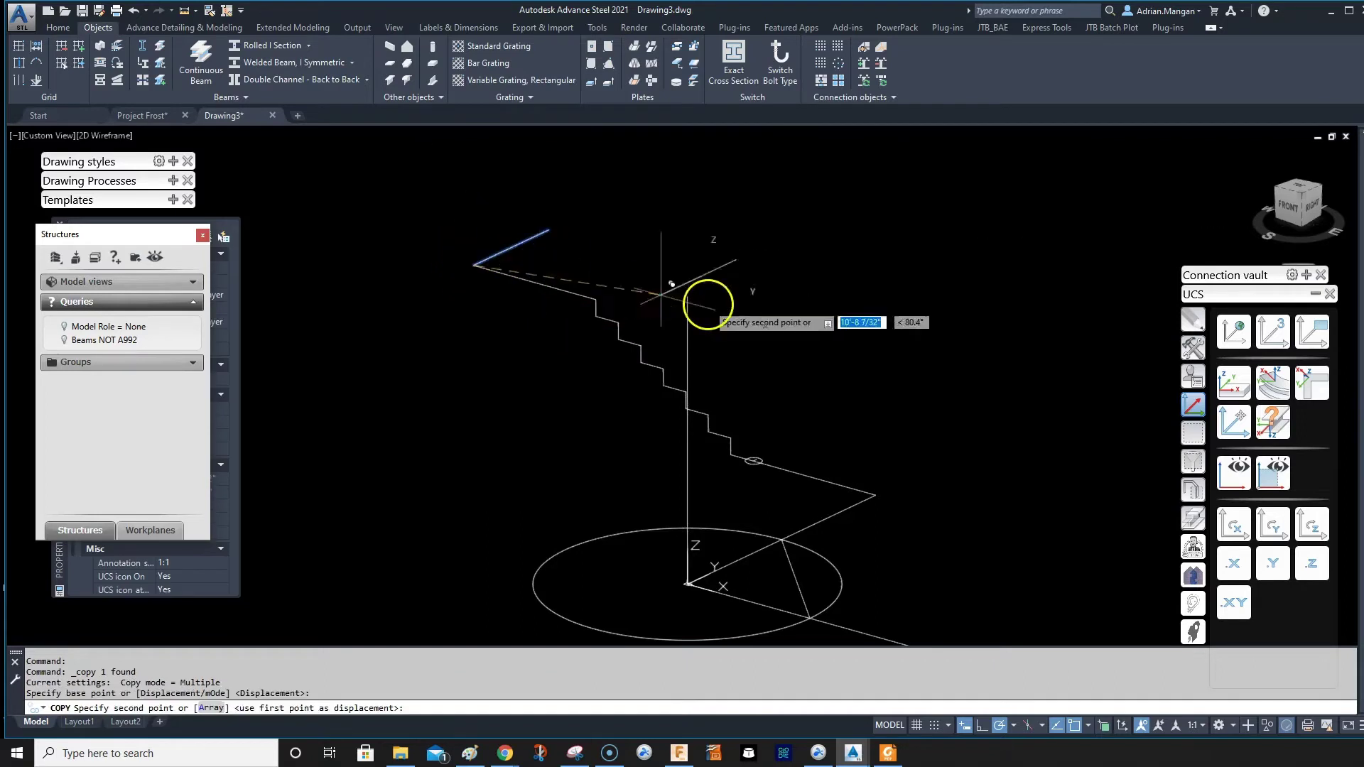
left_click(876, 494)
key("Escape")
middle_click_drag(847, 358, 663, 286)
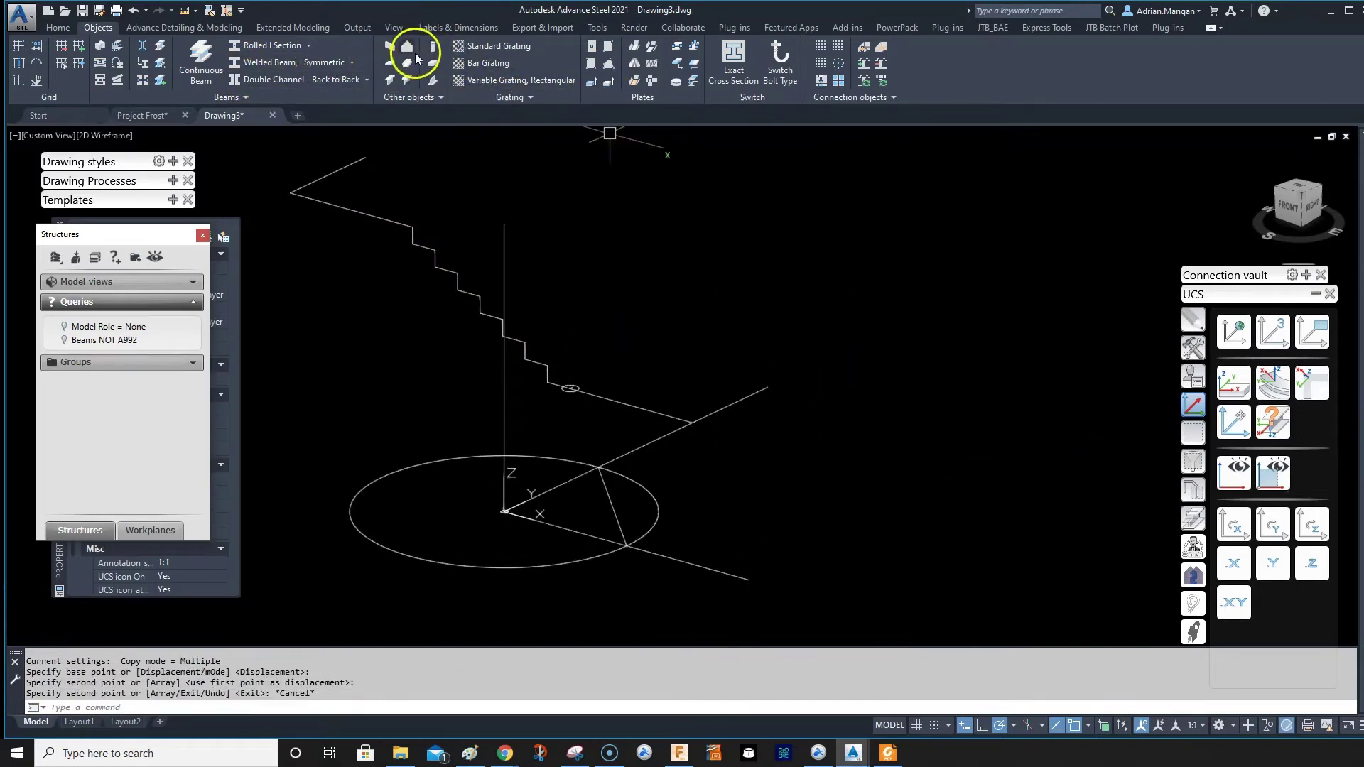
Step: Draw a 5' by 4' rectangular slab at the stair foot with 10" thickness
left_click(388, 57)
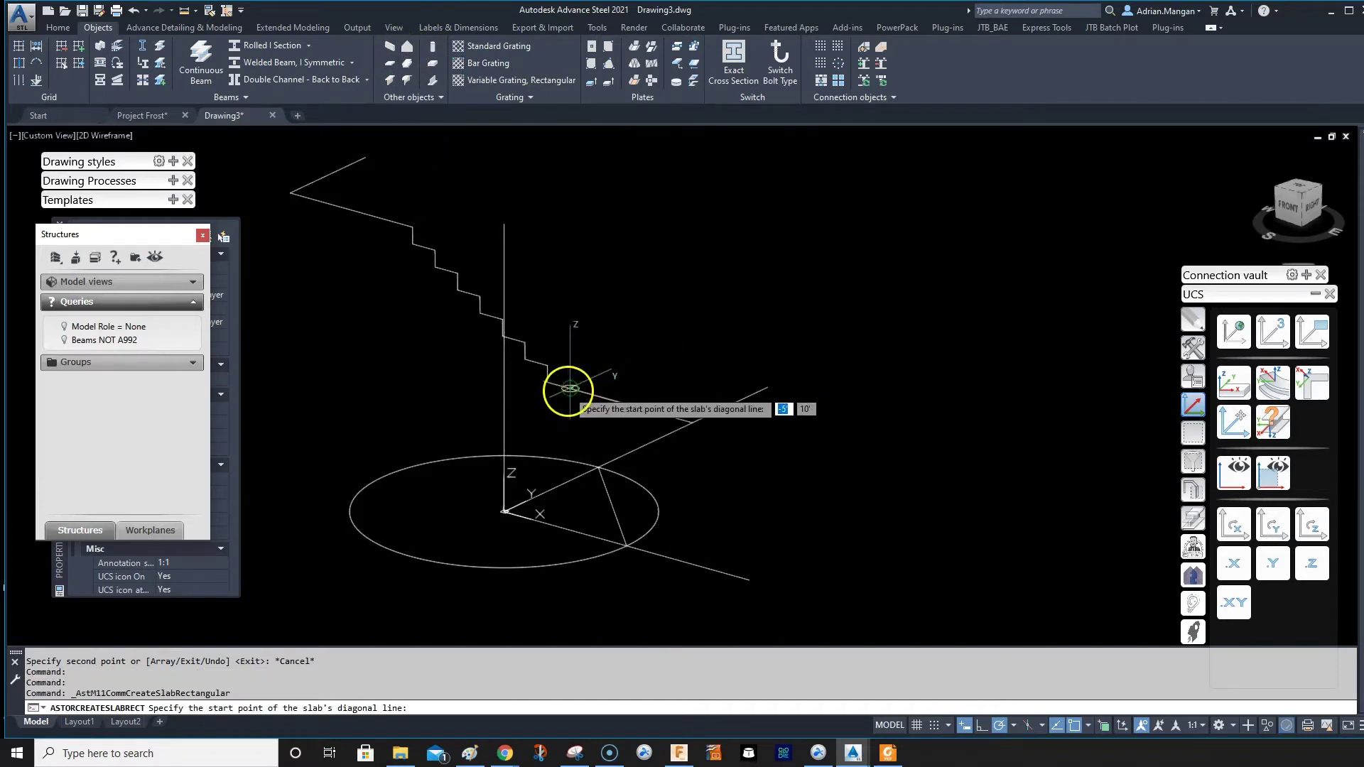
scroll(570, 387, "up", 2)
left_click(569, 388)
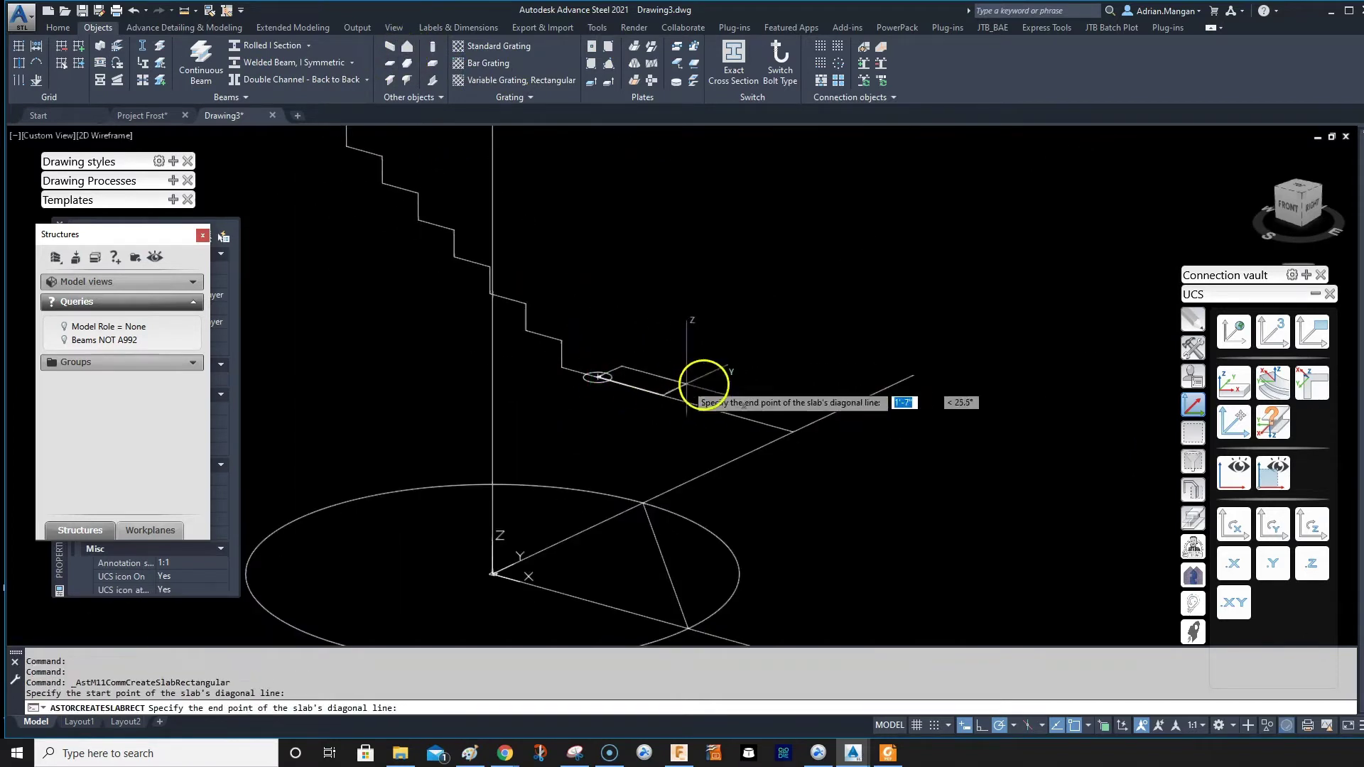
left_click(912, 369)
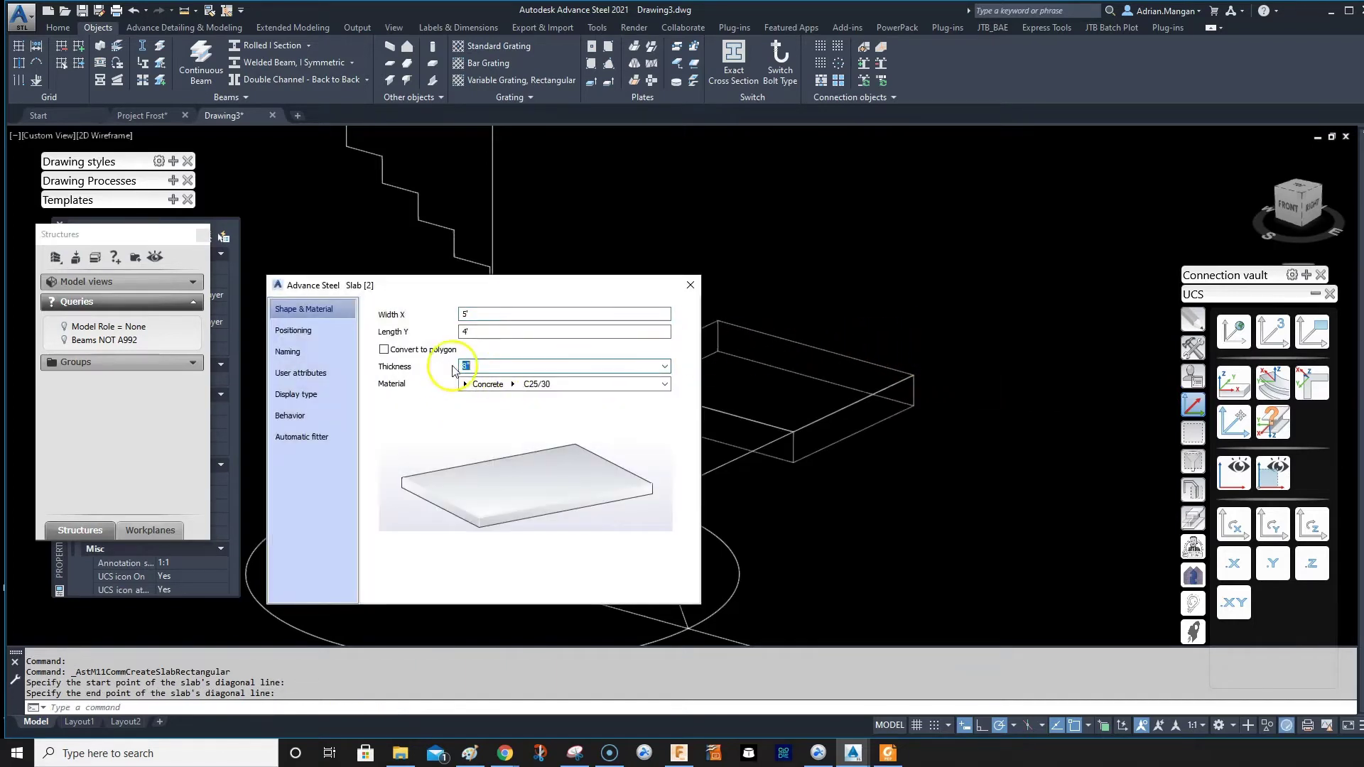
left_click(454, 366)
type("10")
key("Return")
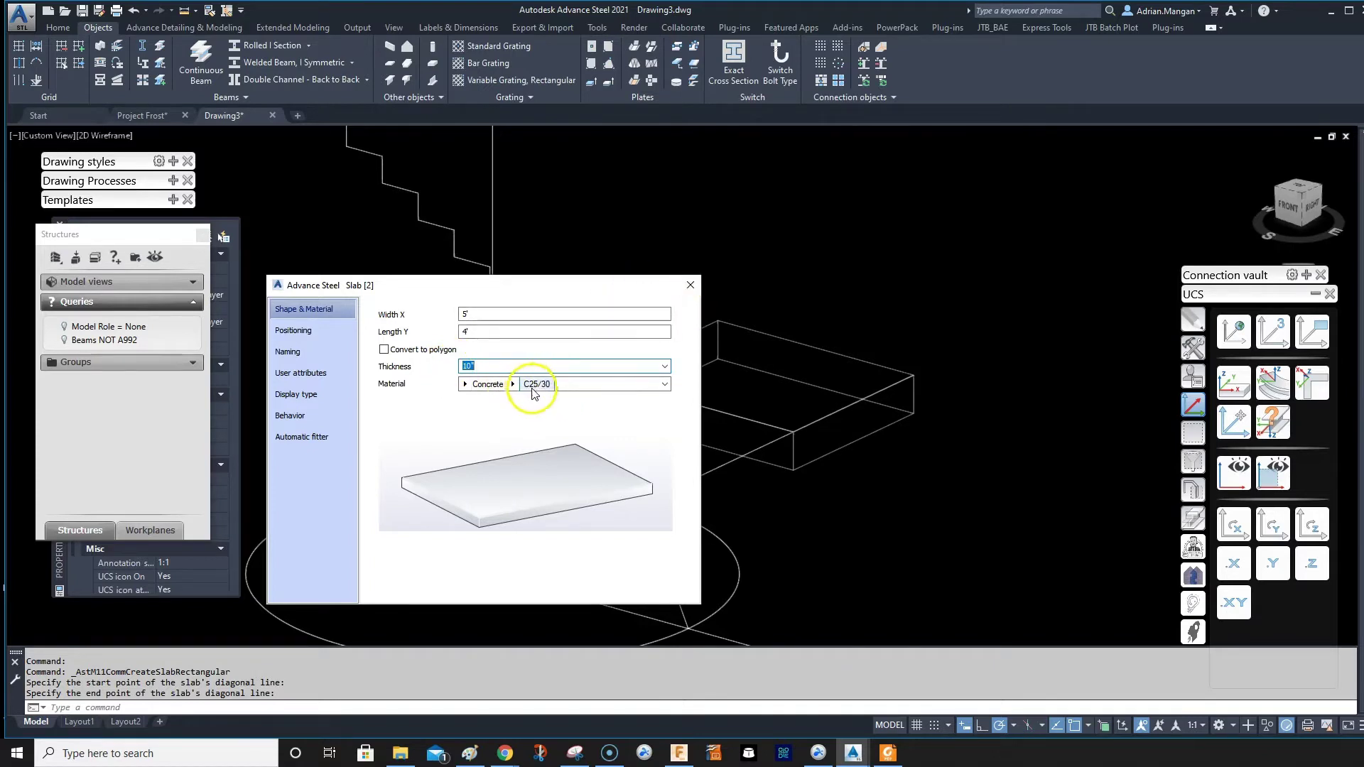
left_click(689, 285)
scroll(718, 377, "down", 4)
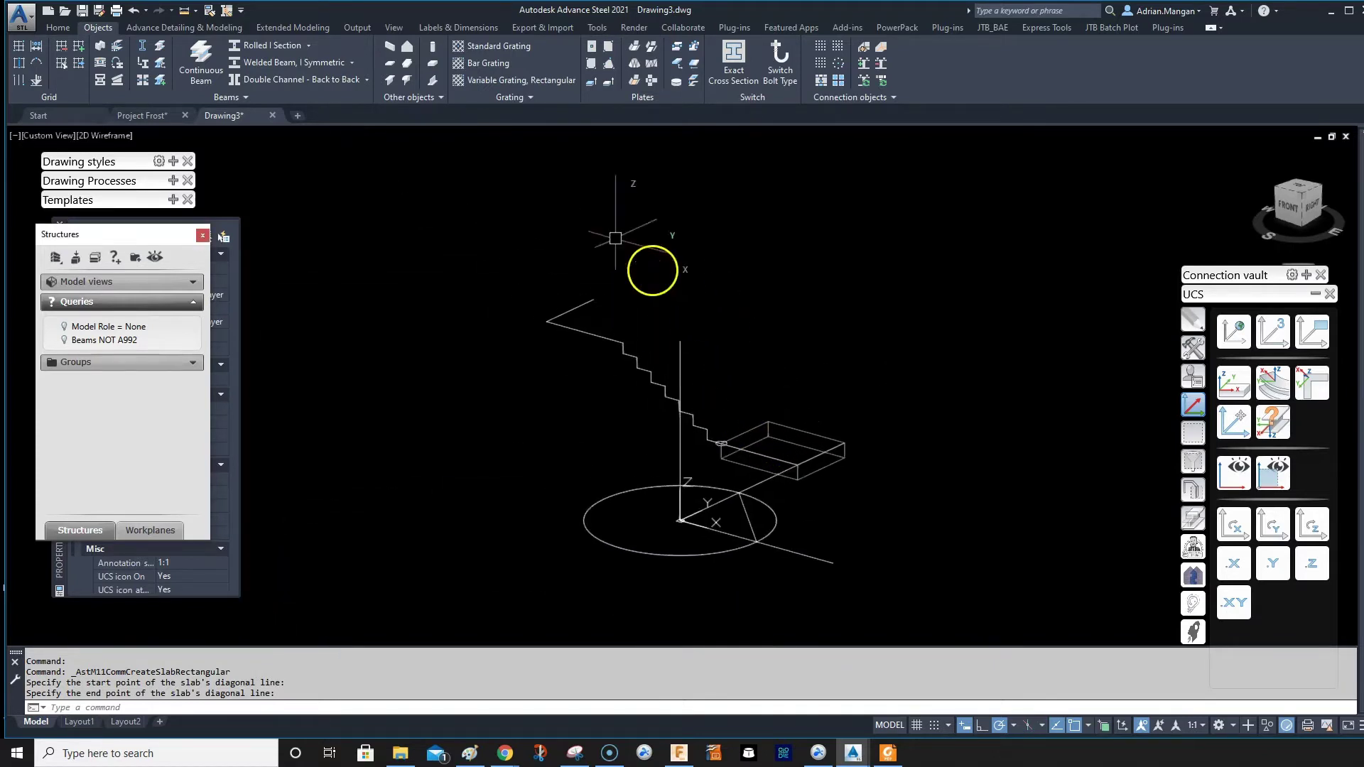
Step: Place an isolated concrete footing at the stair endpoint
left_click(432, 62)
scroll(589, 255, "up", 3)
left_click(577, 261)
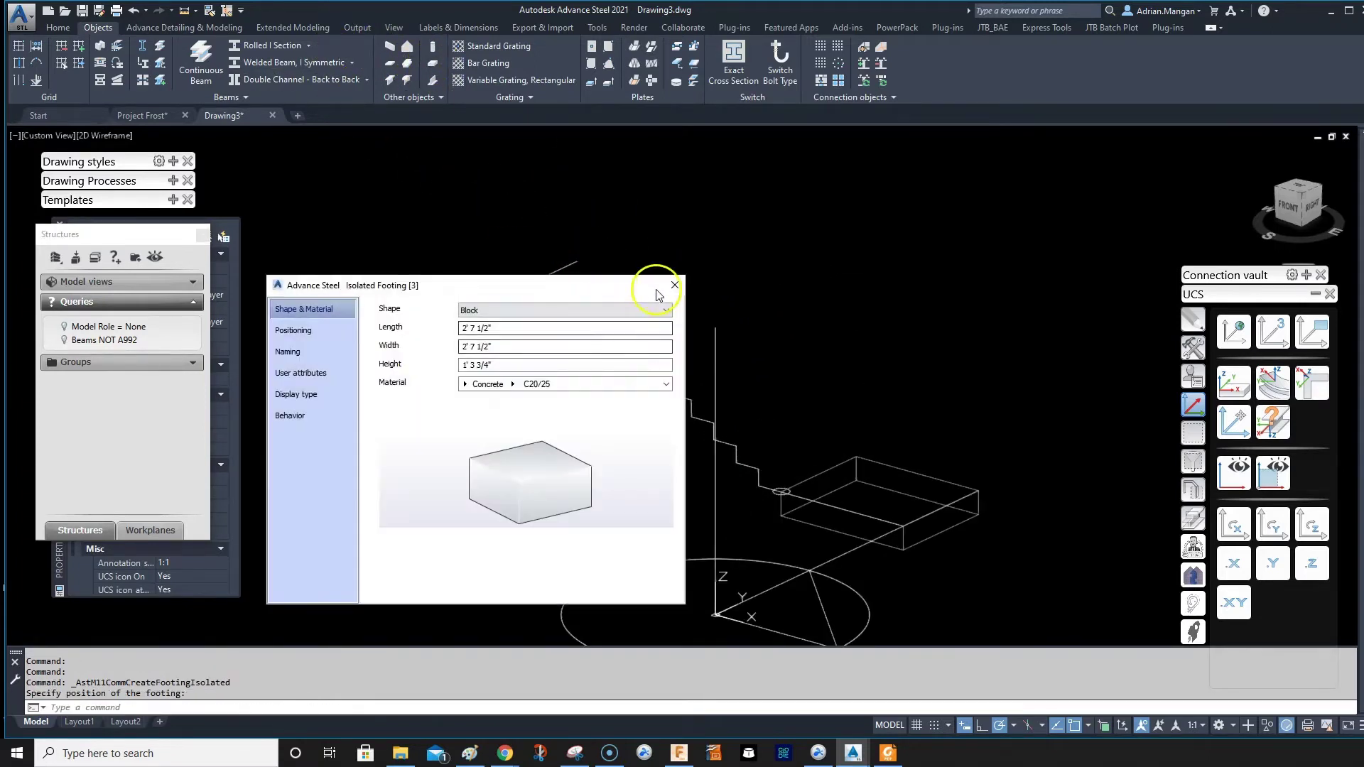
left_click(674, 283)
Step: Draw a second 5' by 4' rectangular slab near the top of the stair
left_click(389, 63)
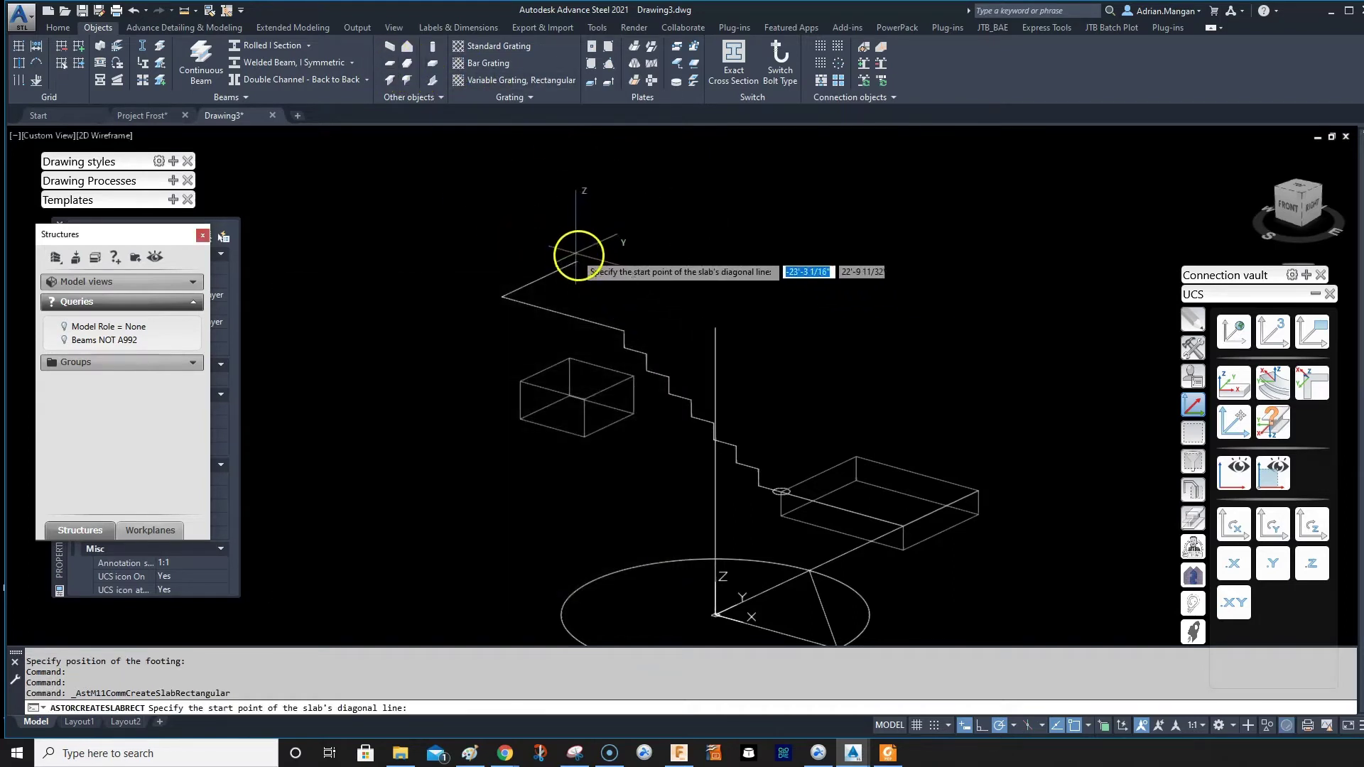
left_click(576, 260)
left_click(624, 331)
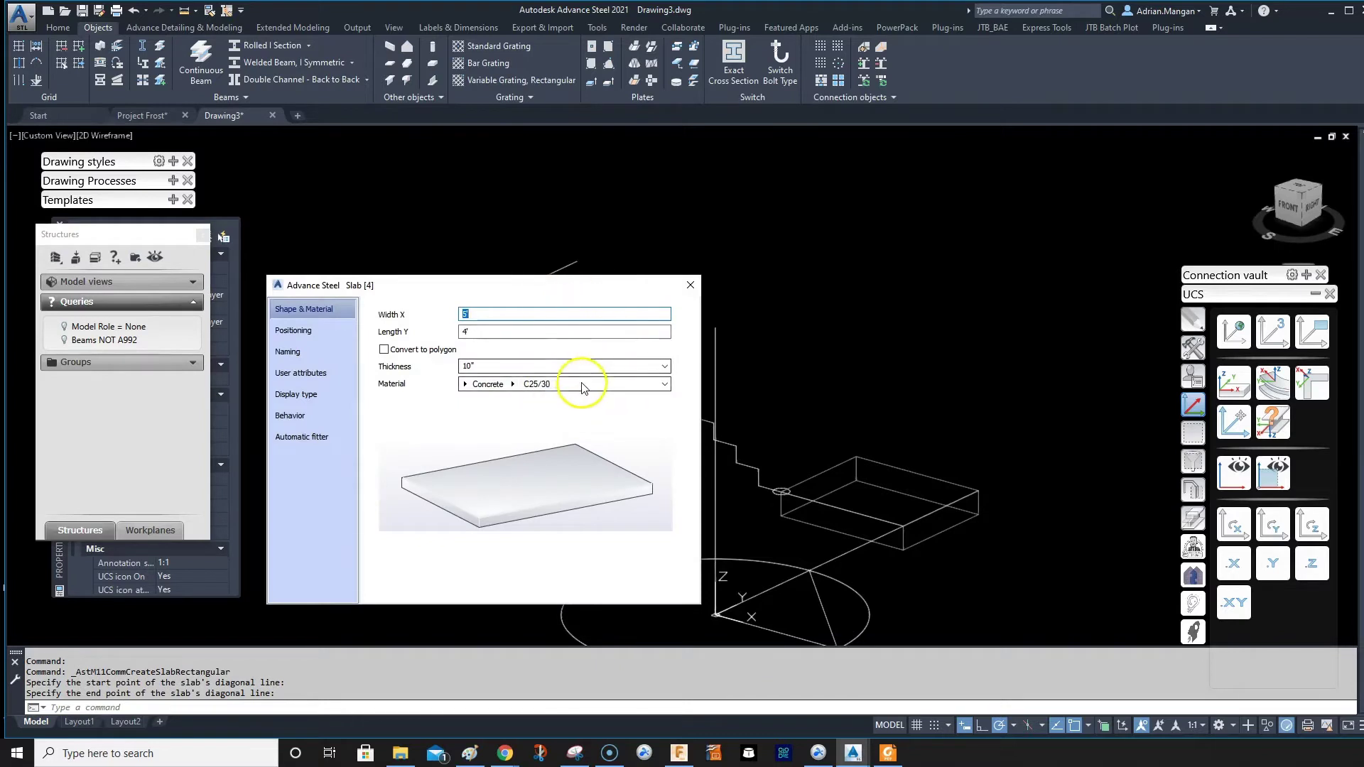
left_click(688, 286)
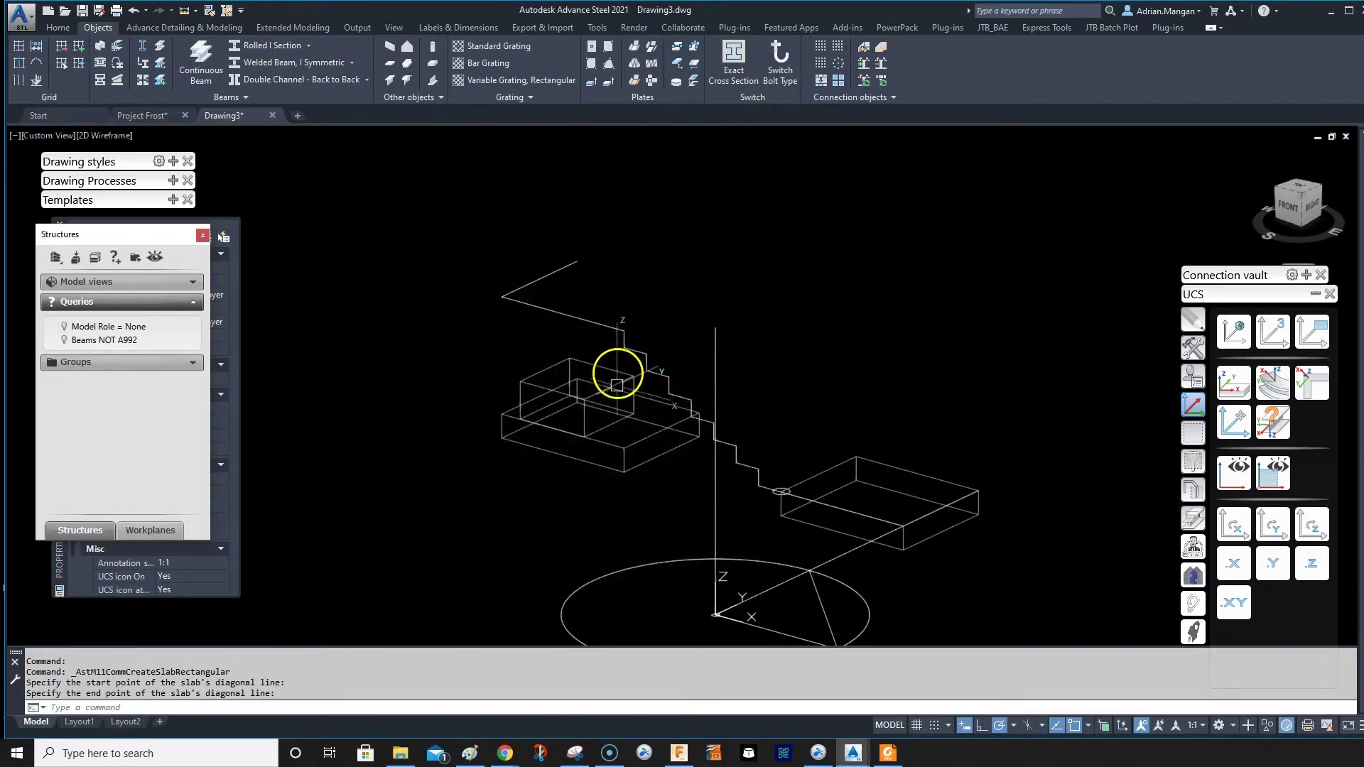
key("Escape")
left_click(625, 372)
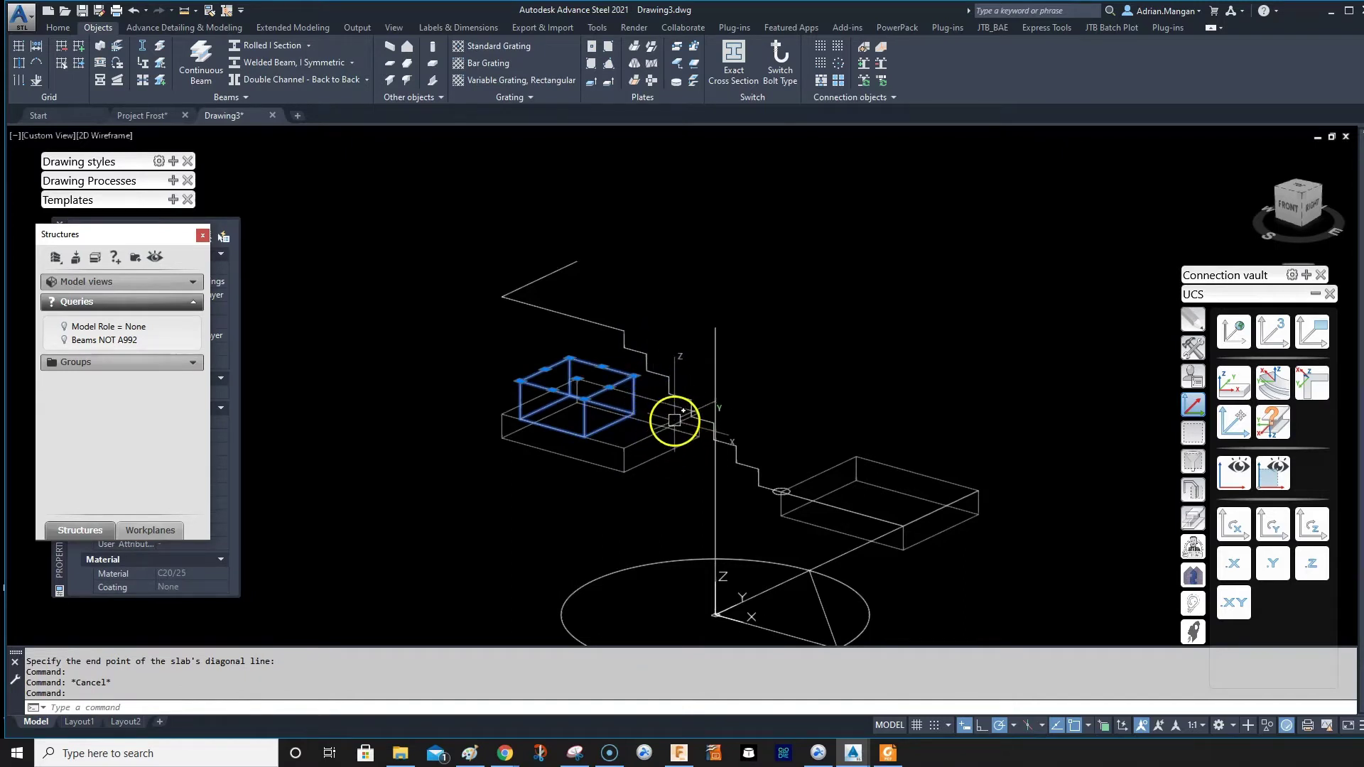
Step: Erase the footing block and move the second slab onto the stair top
key("Delete")
left_click(635, 434)
right_click(603, 430)
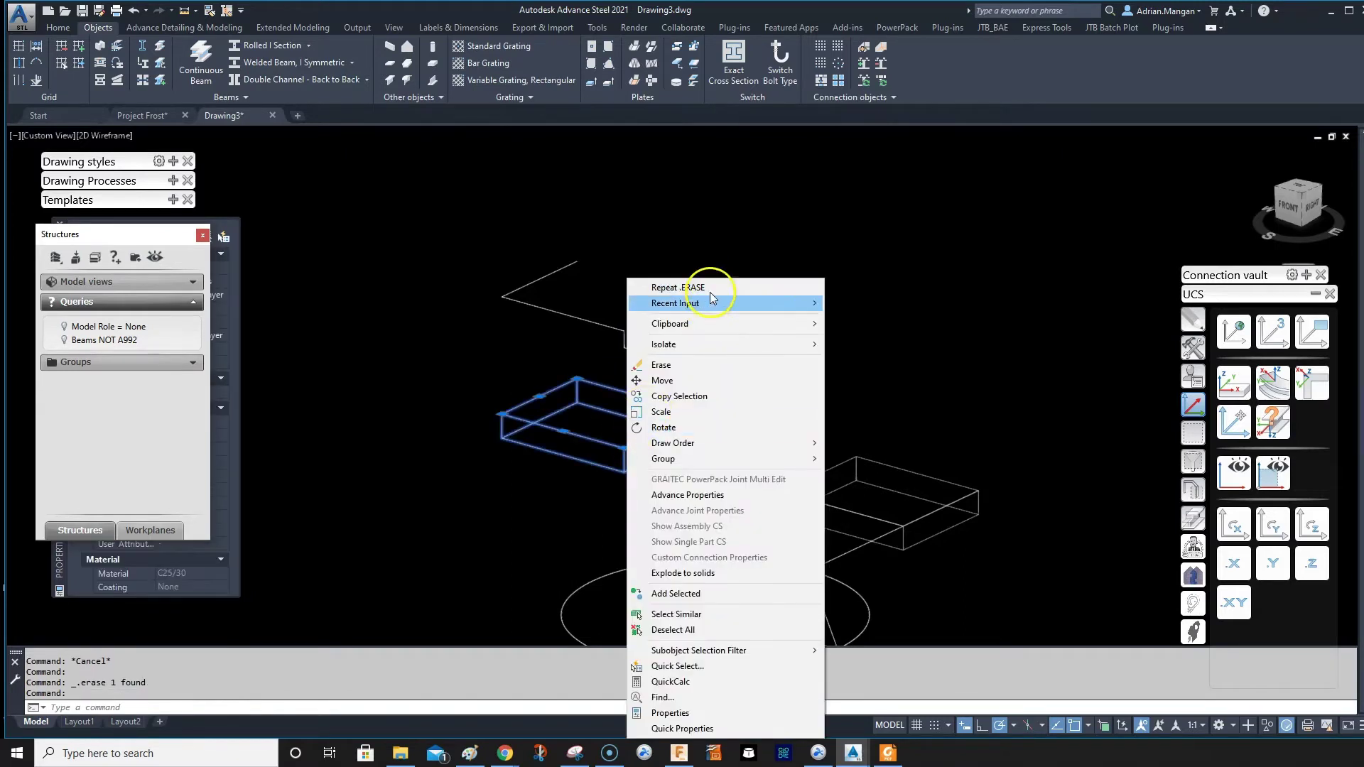
left_click(625, 365)
left_click(509, 391)
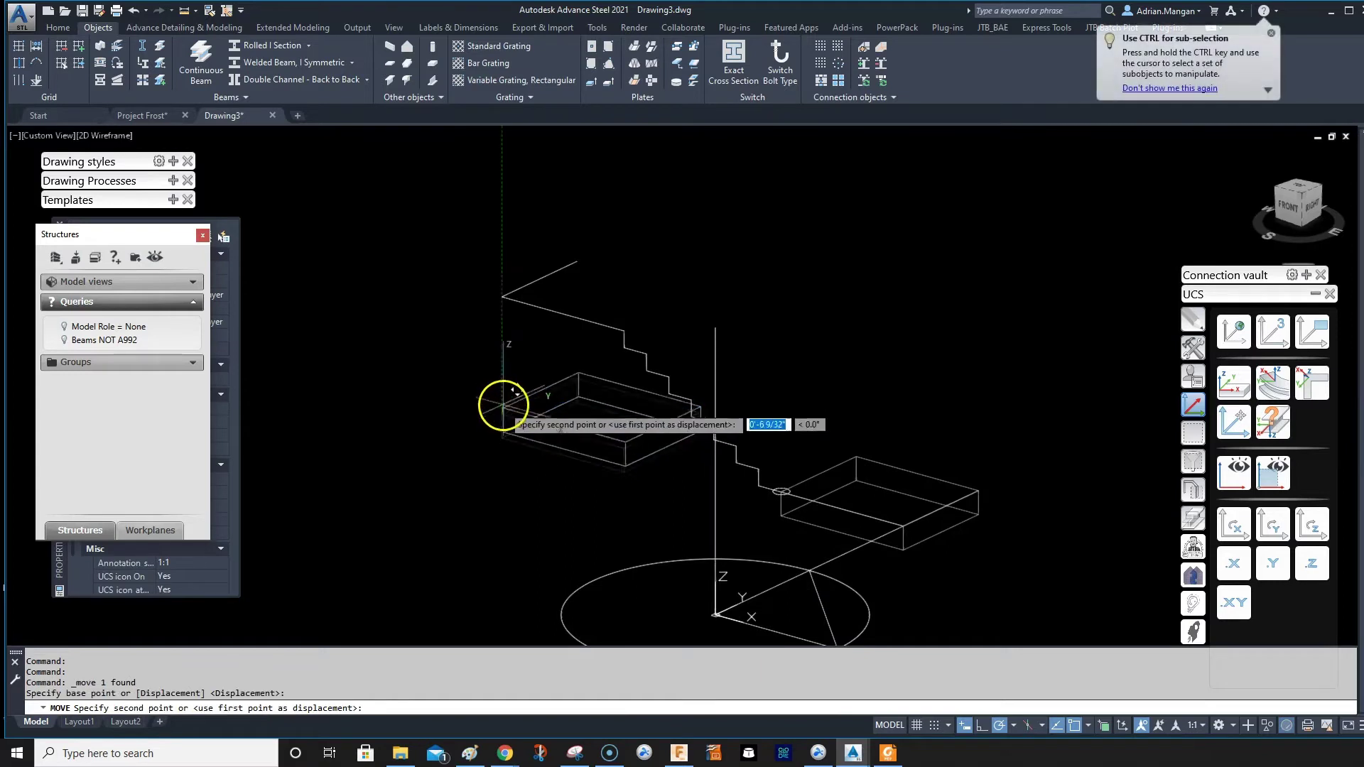
left_click(530, 277)
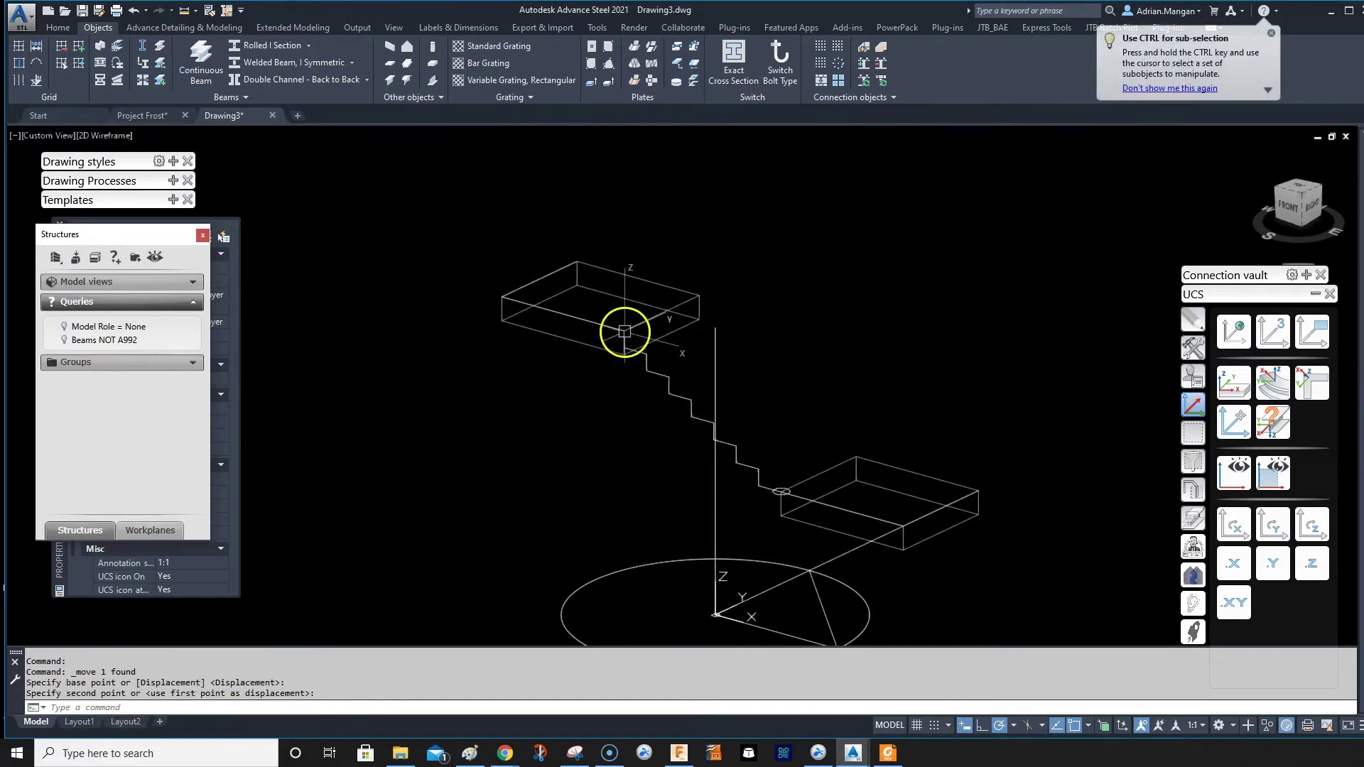
scroll(642, 316, "up", 2)
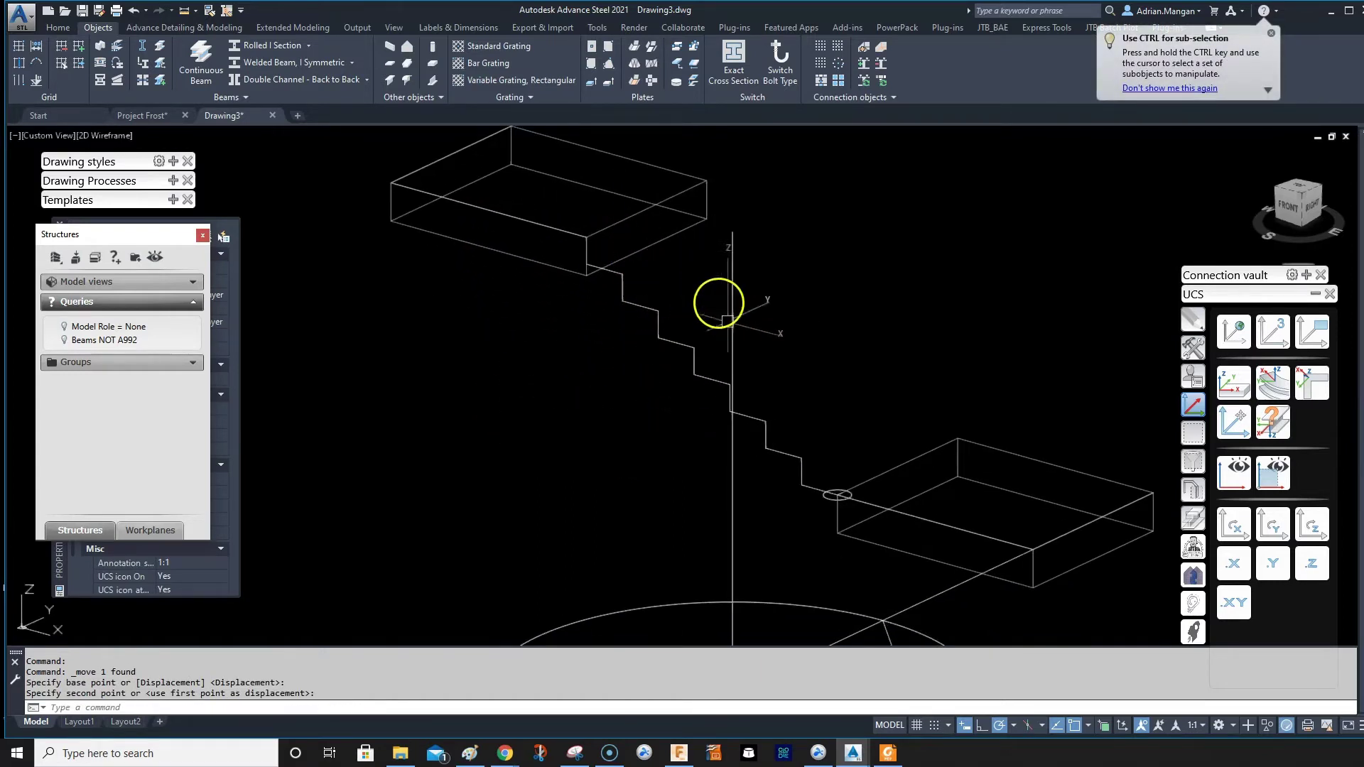
middle_click_drag(746, 348, 734, 315)
Step: Define a 3-point UCS from the lower circle toward the upper slab corner, then rotate it about X
left_click(1235, 334)
left_click(826, 461)
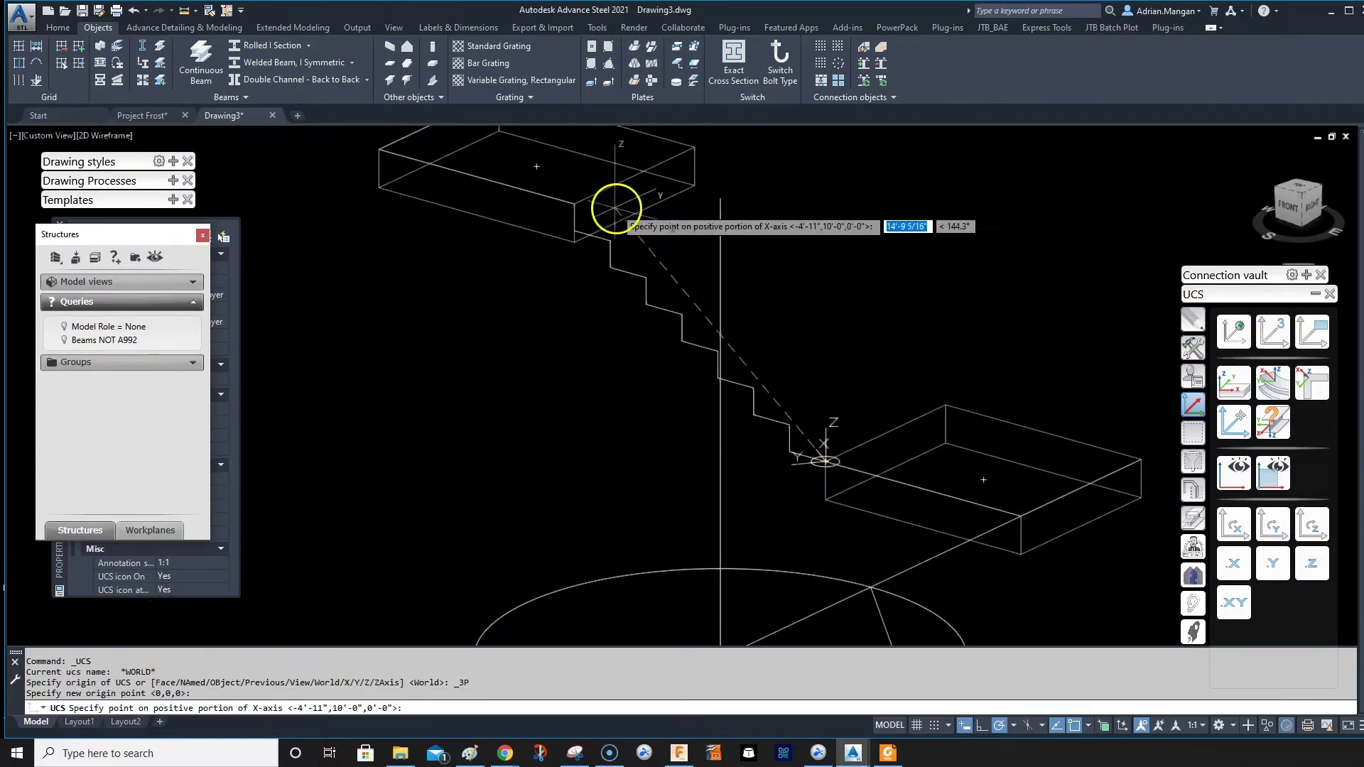
left_click(574, 204)
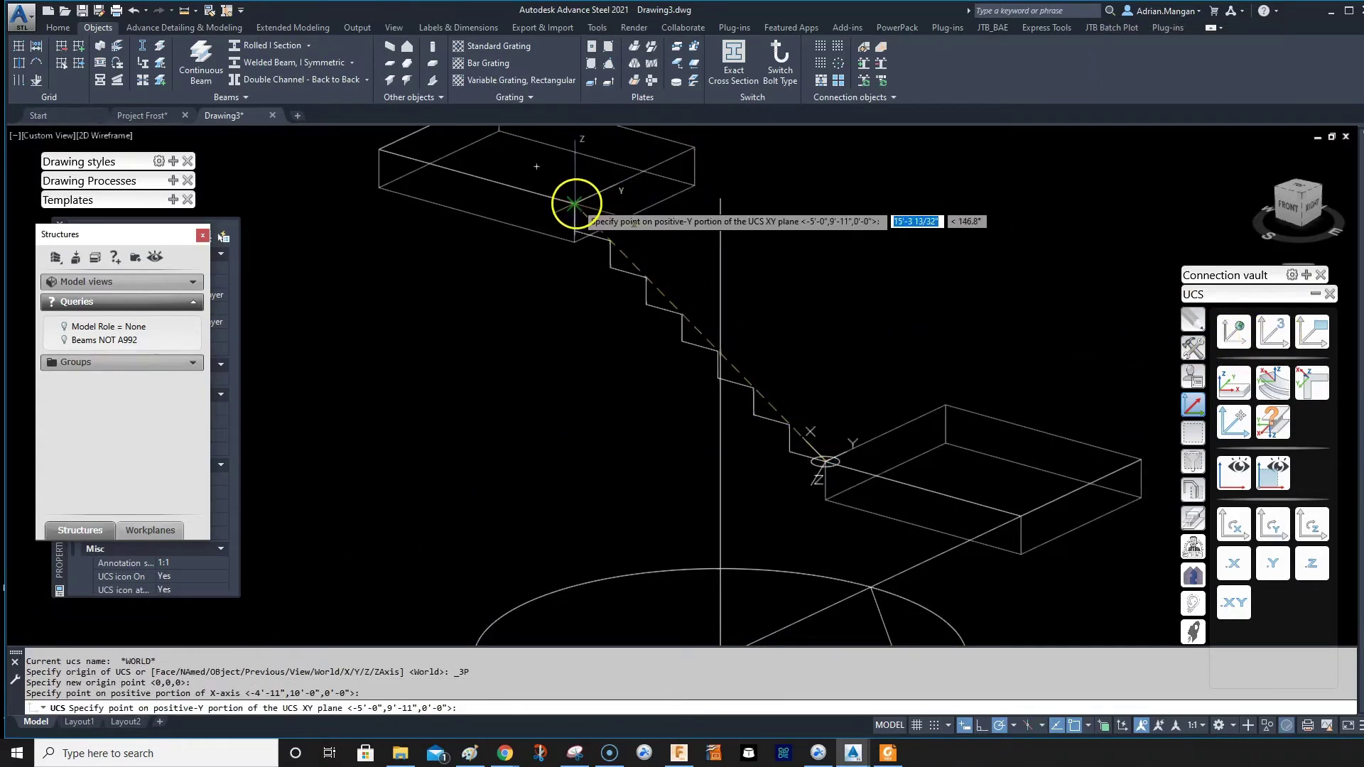
left_click(953, 398)
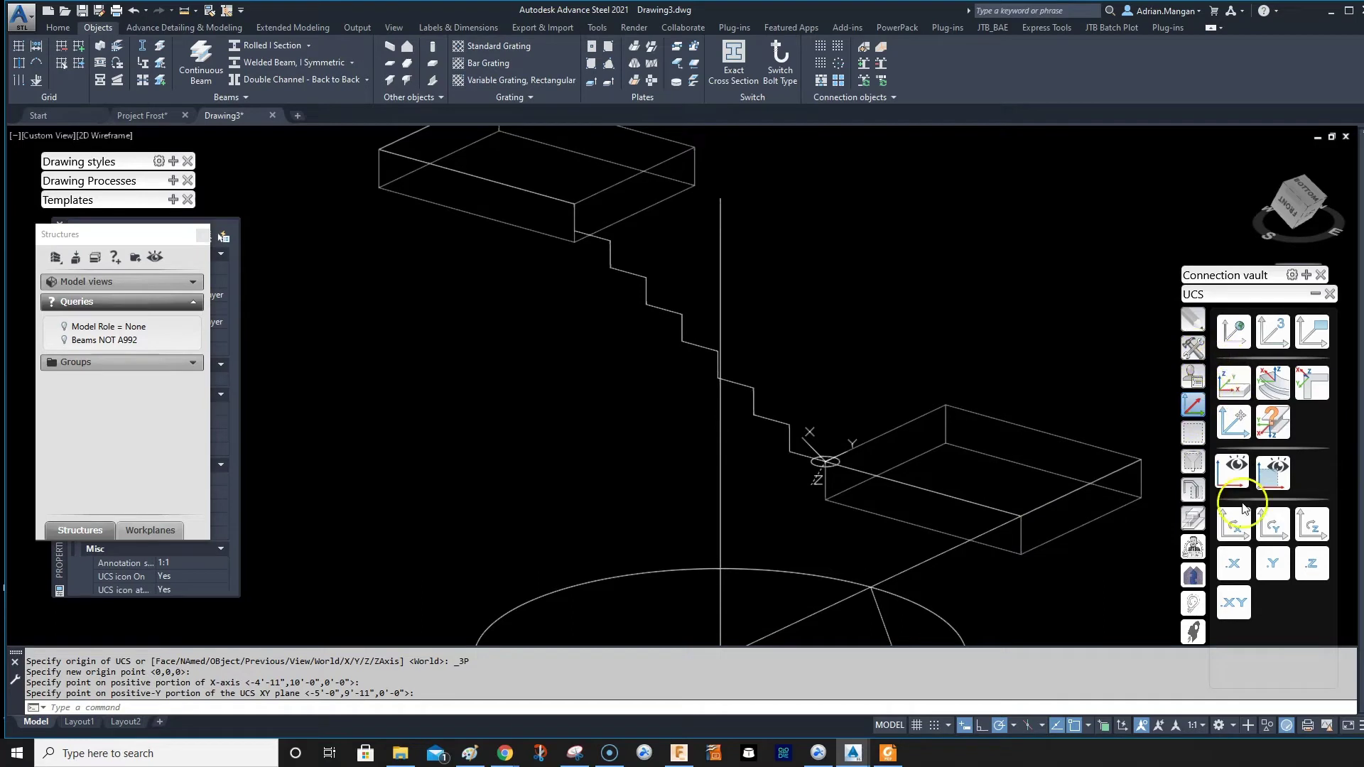
double_click(1240, 532)
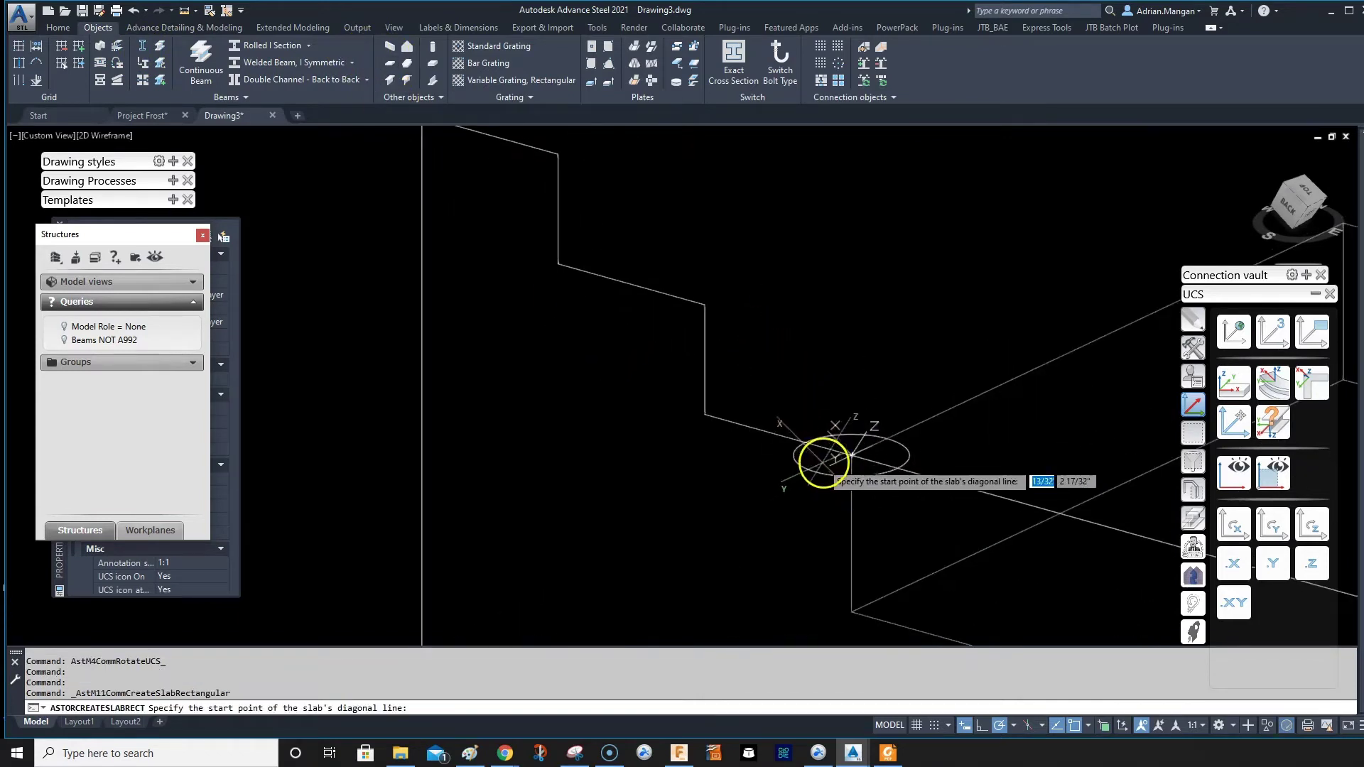
Step: Draw a sloped rectangular slab from the lower landing to the upper landing
left_click(820, 463)
middle_click_drag(824, 461, 742, 321)
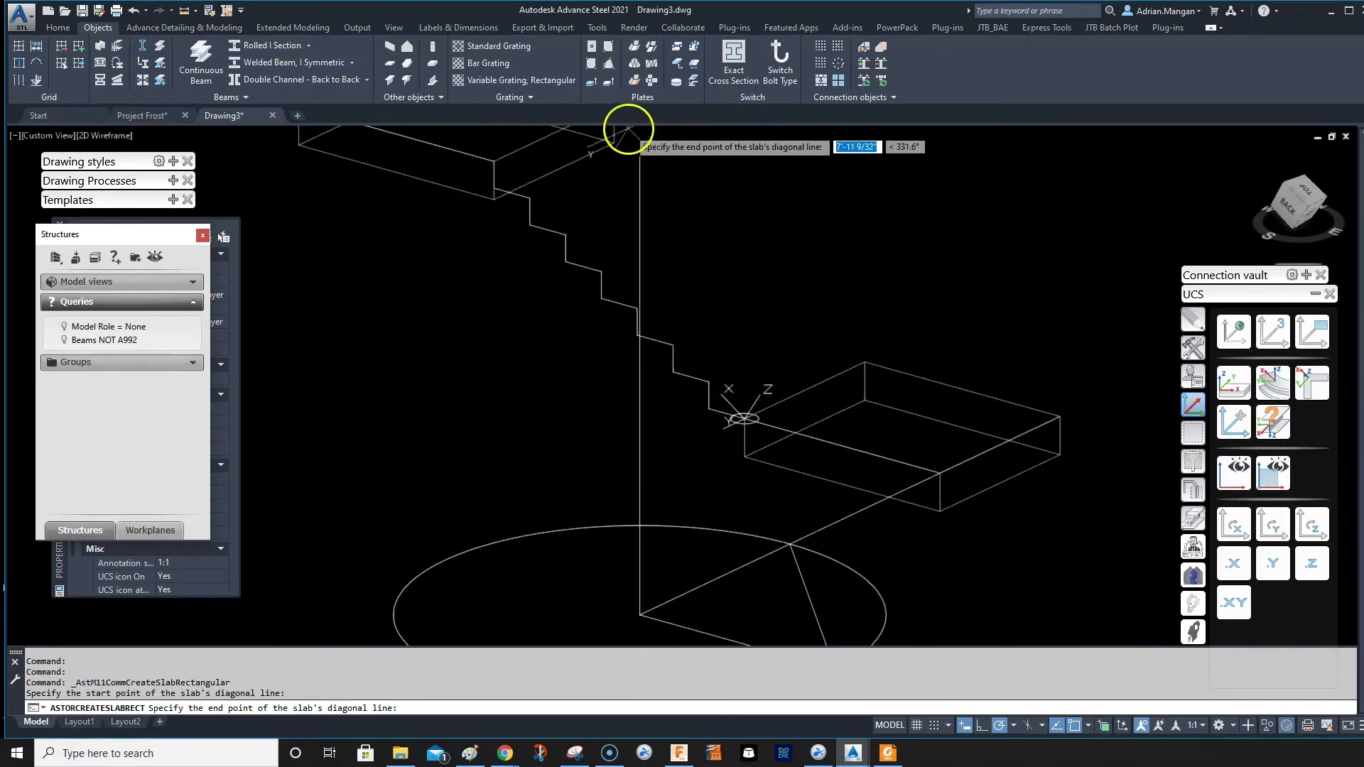
middle_click_drag(623, 127, 649, 223)
left_click(643, 217)
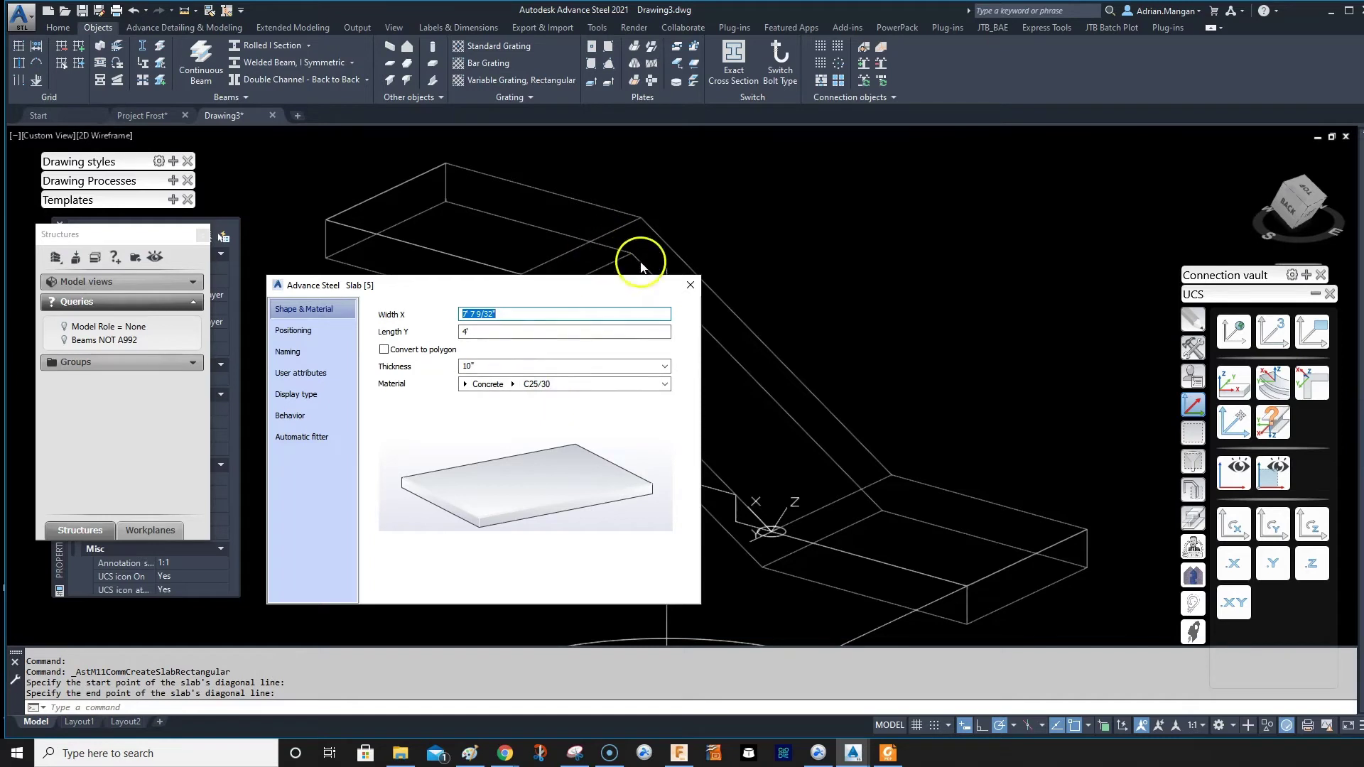
Step: Set the sloped slab's concrete grade to C30/37
left_click(522, 384)
left_click(558, 649)
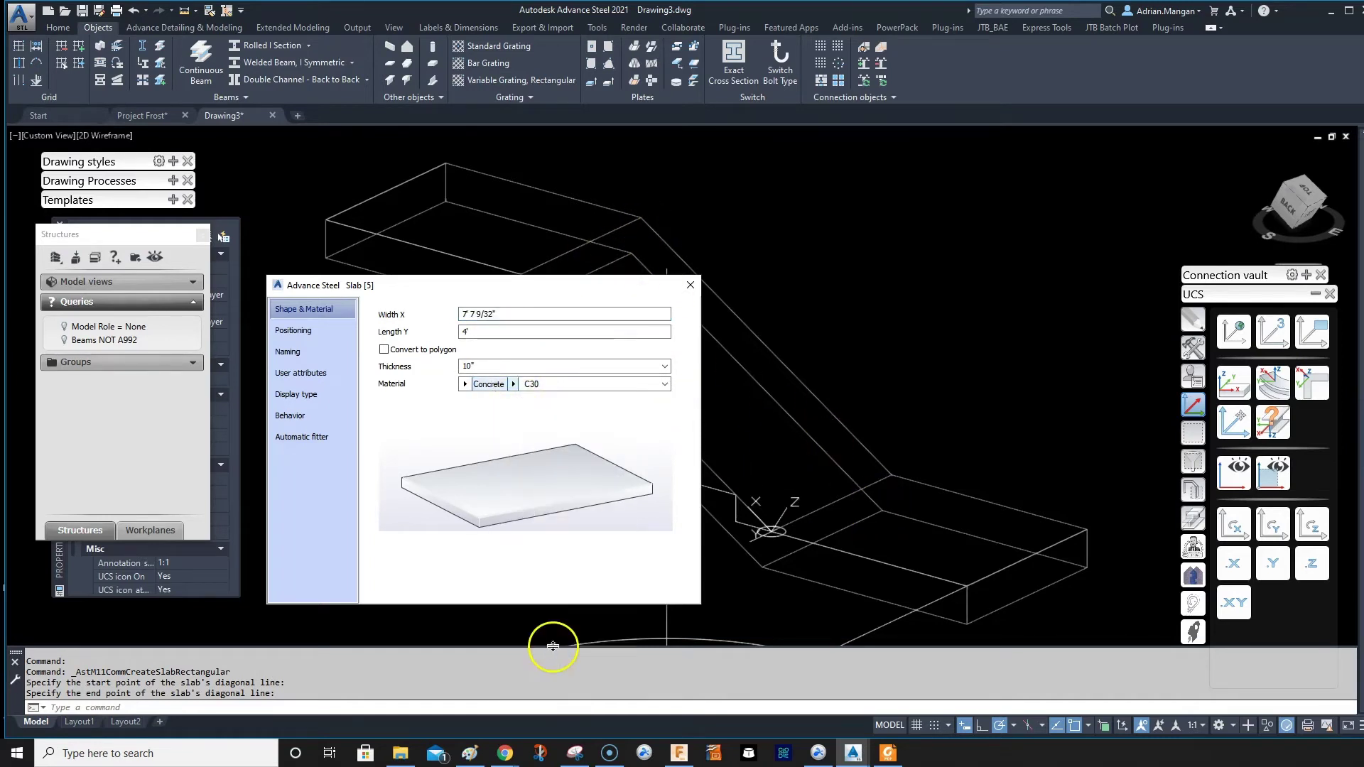
left_click(689, 285)
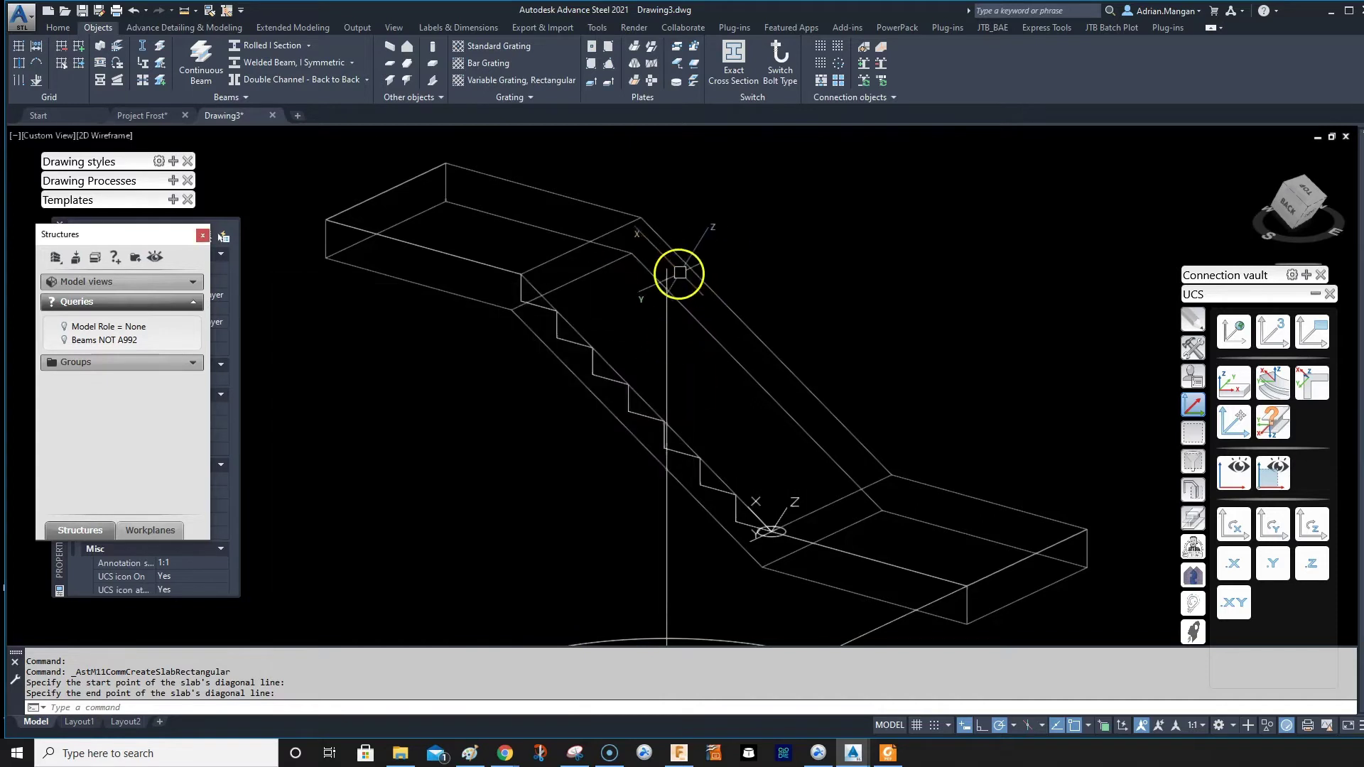
double_click(675, 250)
left_click(543, 385)
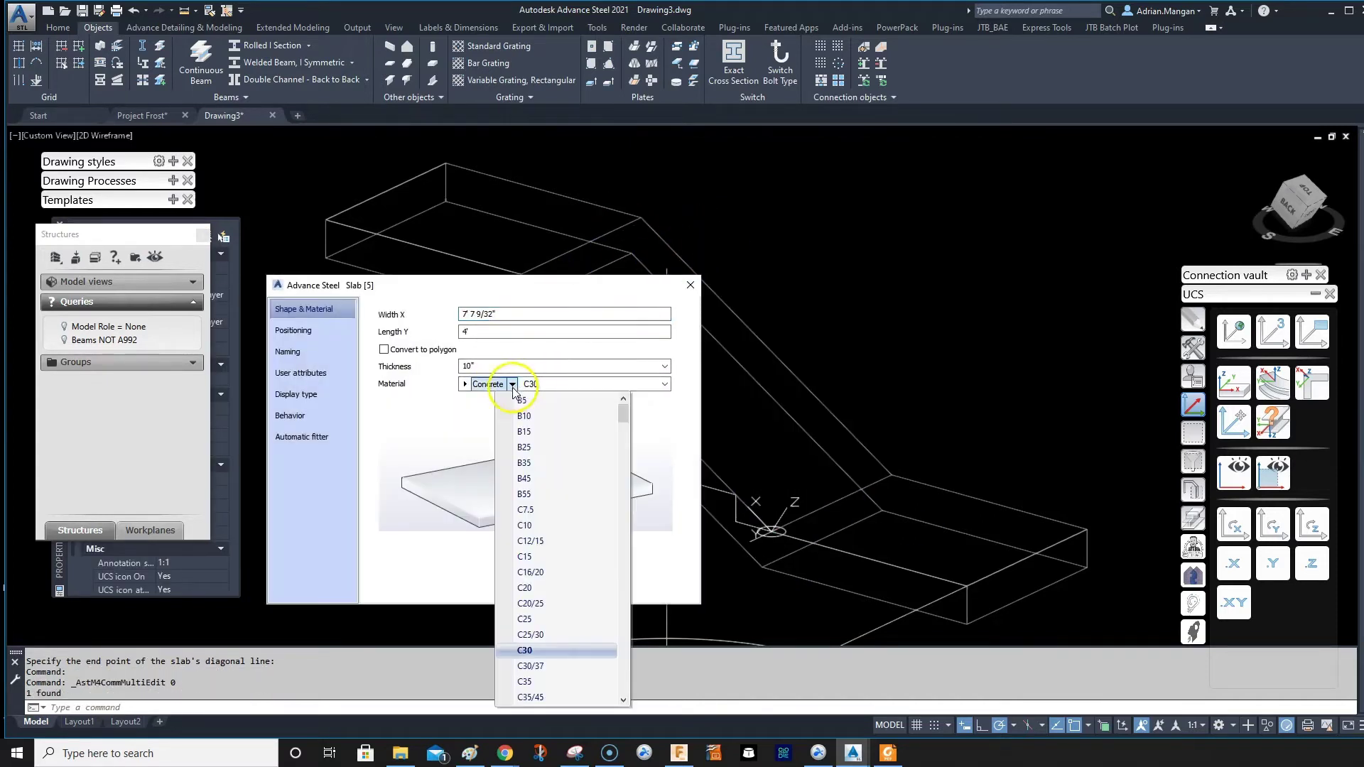
left_click(552, 664)
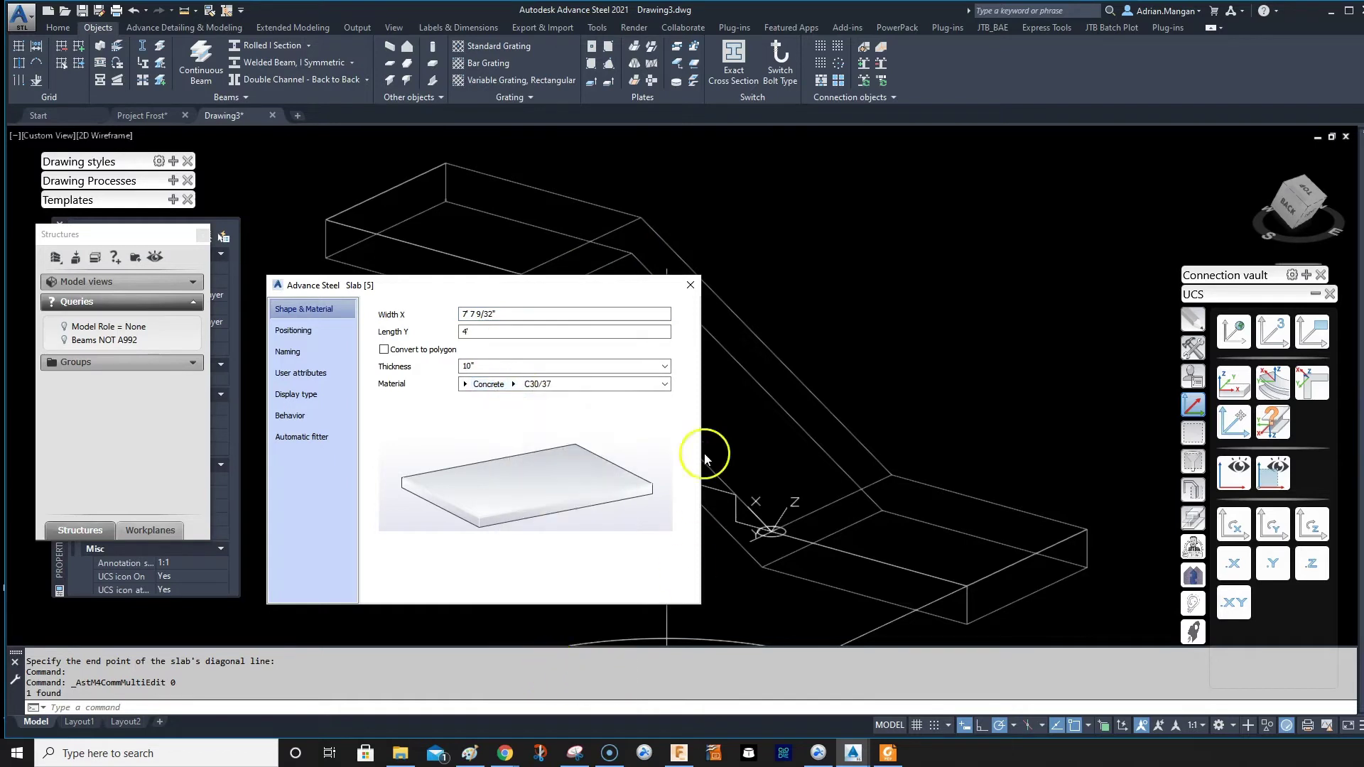
left_click(689, 284)
double_click(667, 234)
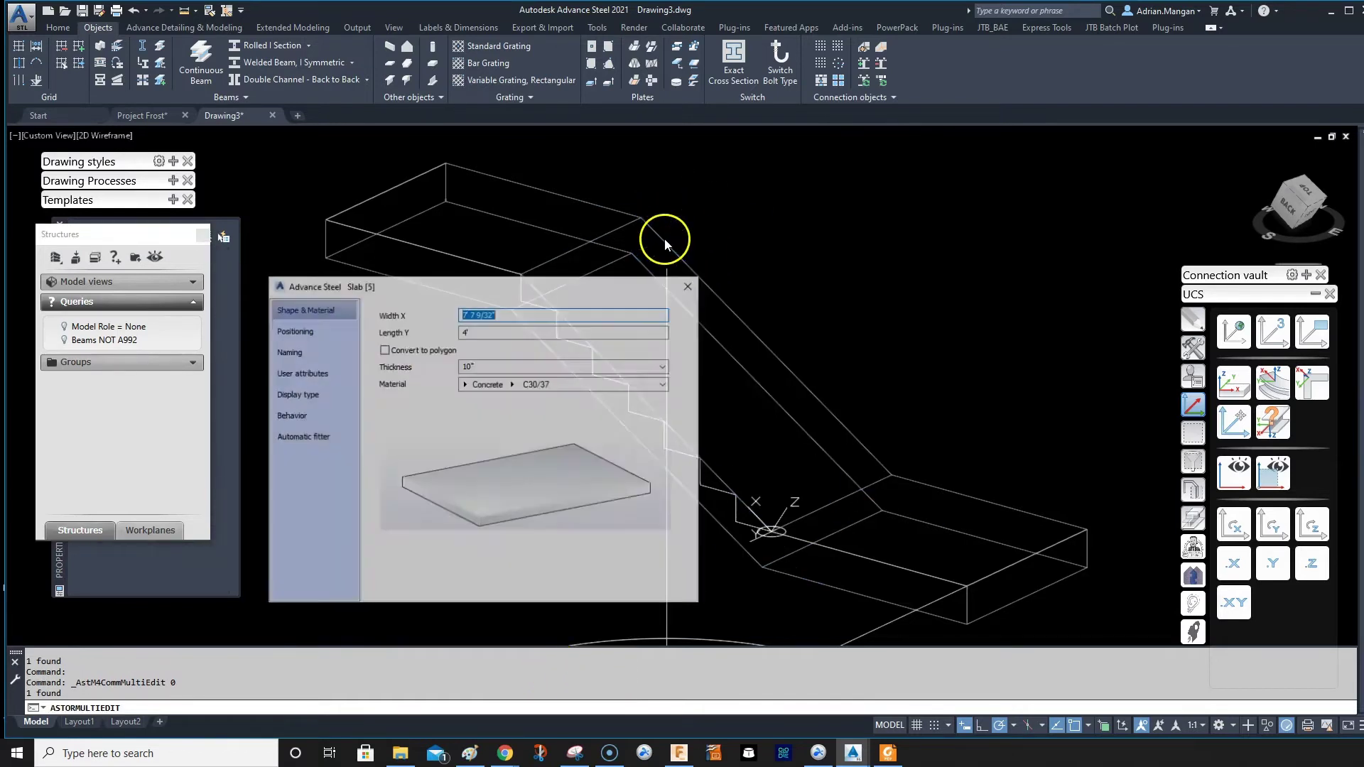
key("Escape")
left_click(704, 292)
Step: Reset the working coordinate system to World
key("Escape")
middle_click_drag(737, 320, 871, 405, "shift")
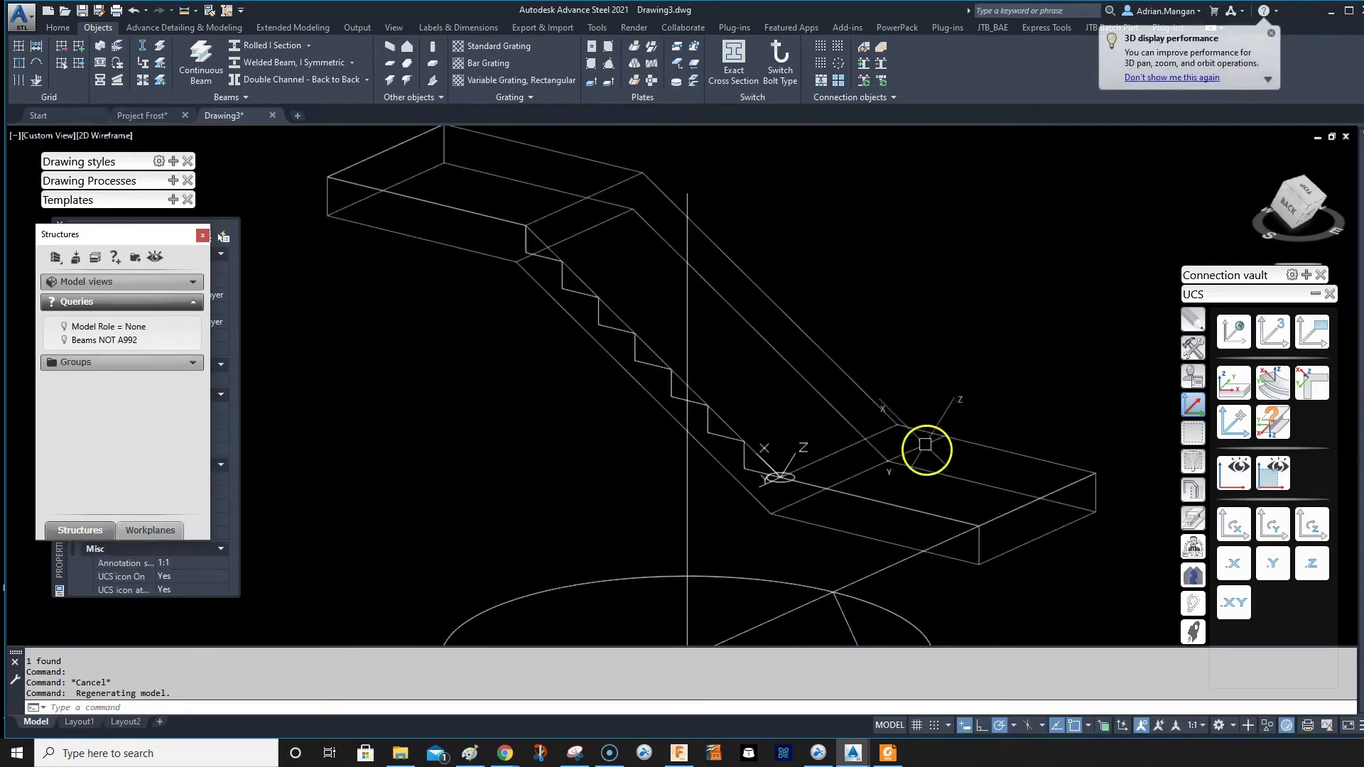
middle_click_drag(531, 235, 487, 245)
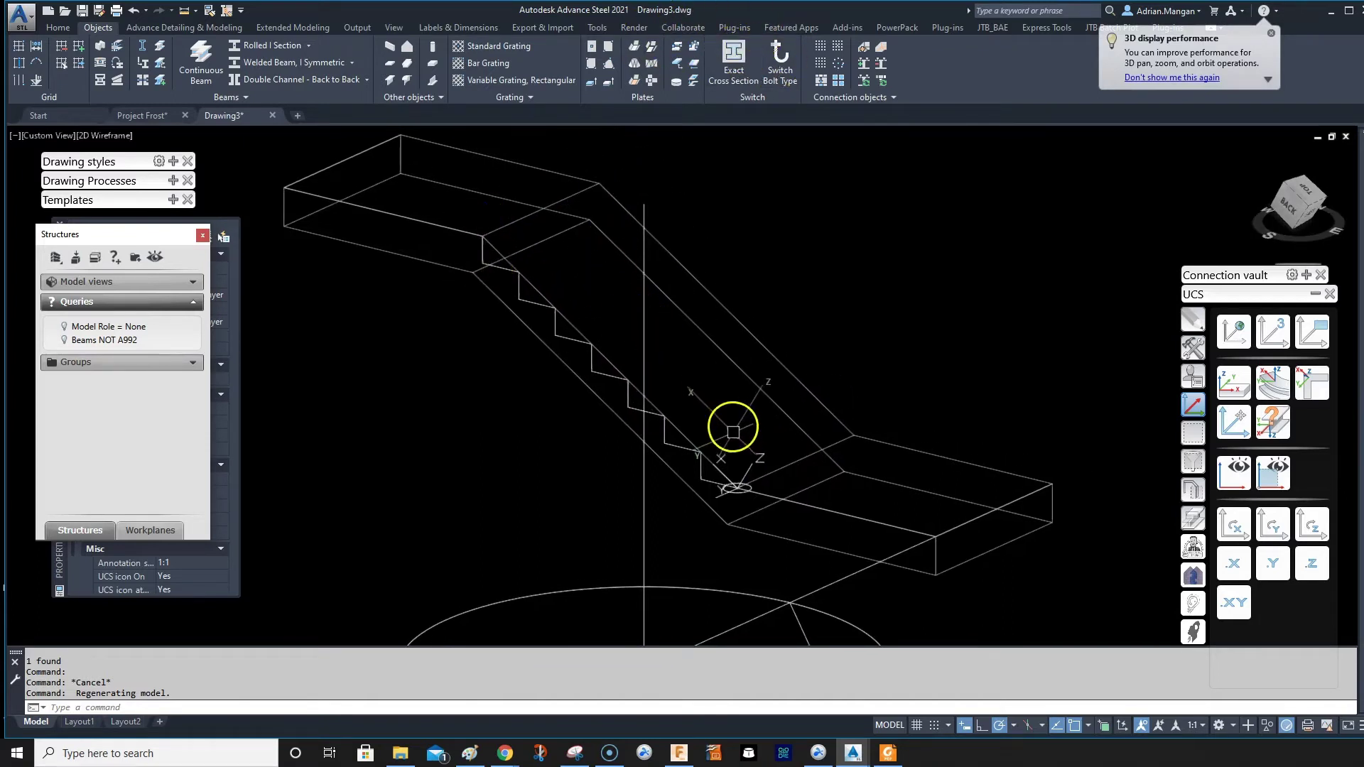
scroll(728, 487, "up", 5)
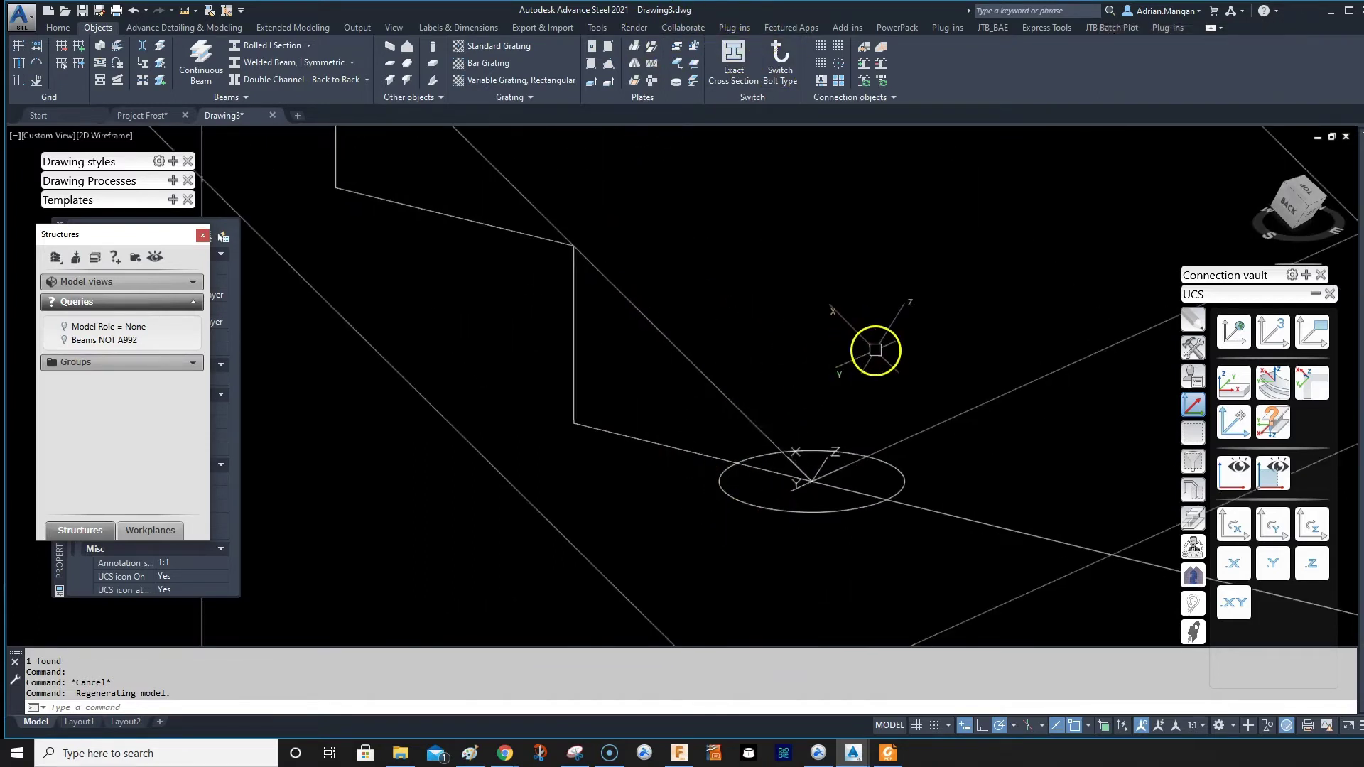
key("Return")
key("Escape")
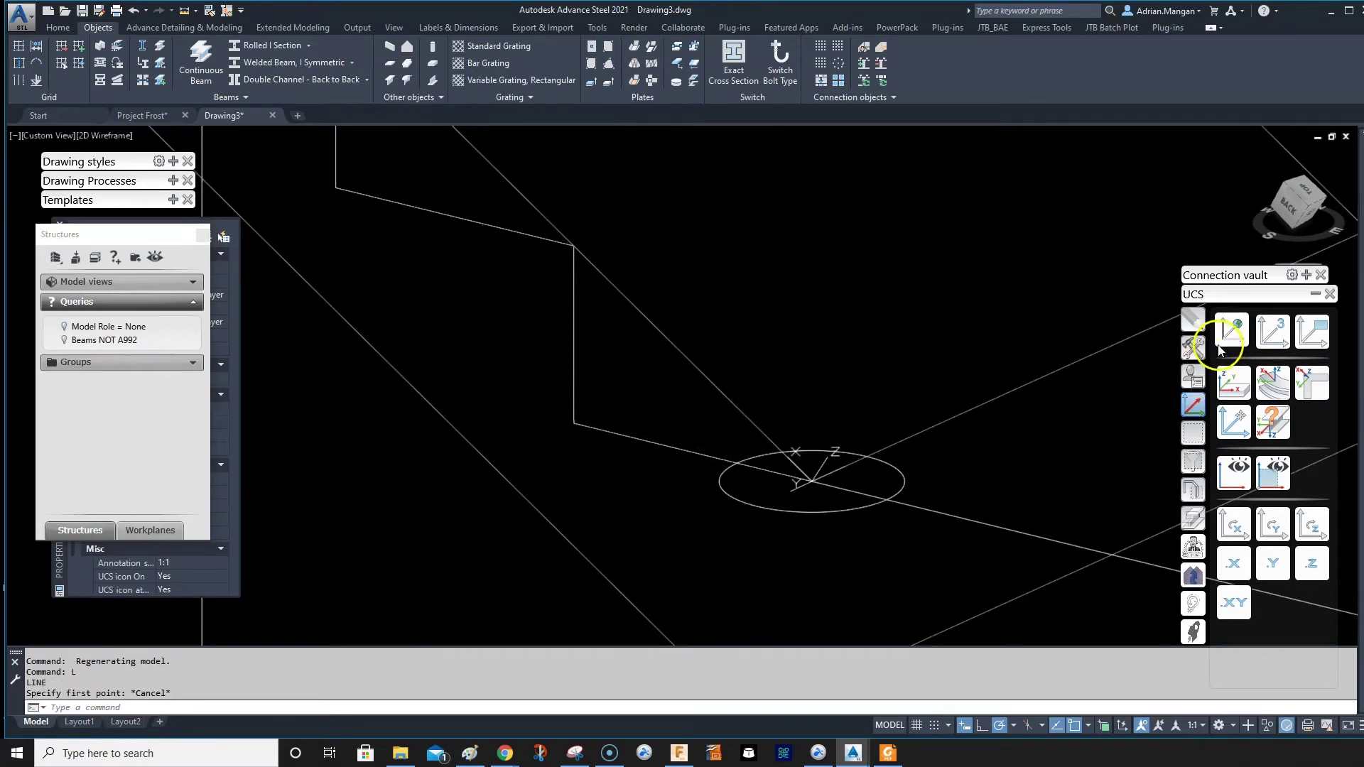
left_click(1222, 341)
Step: Draw a 1-unit line from the landing corner, then rotate the UCS
type("L")
key("Return")
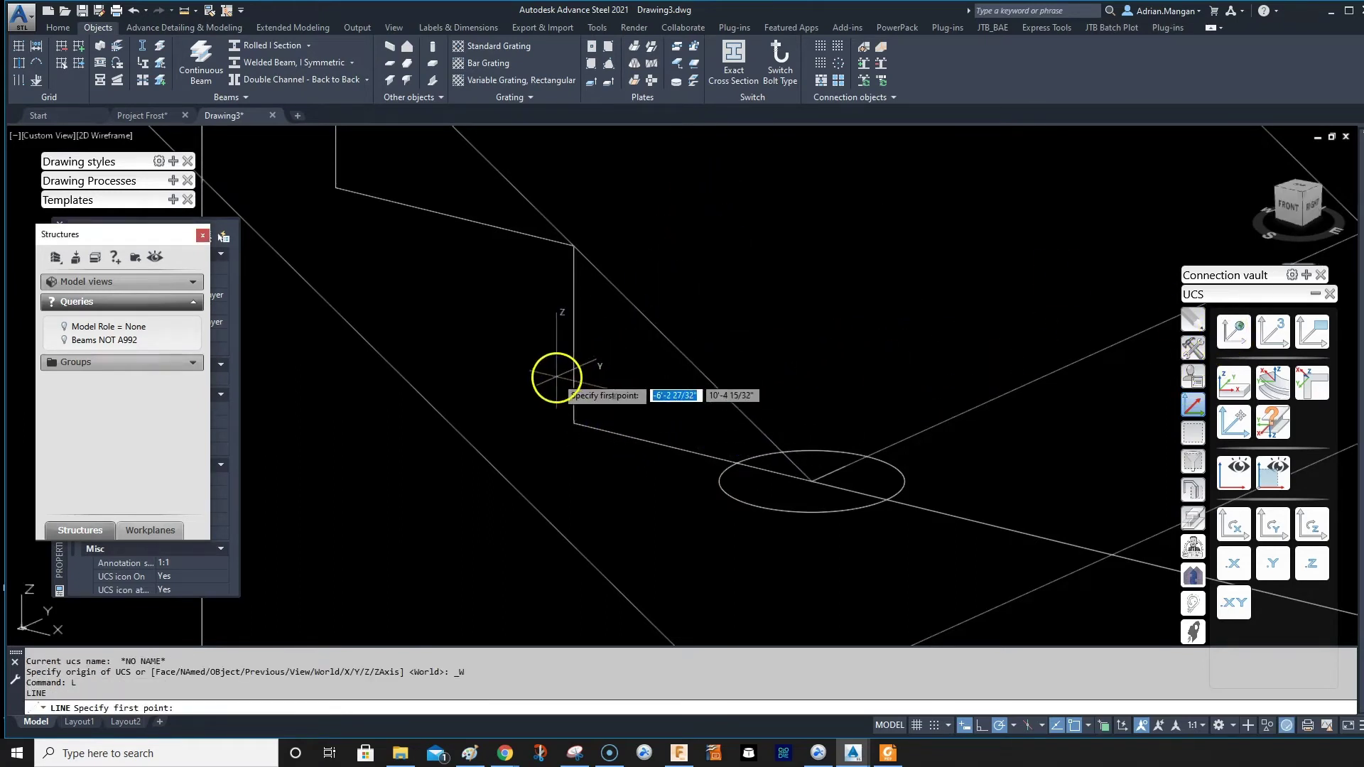
left_click(574, 423)
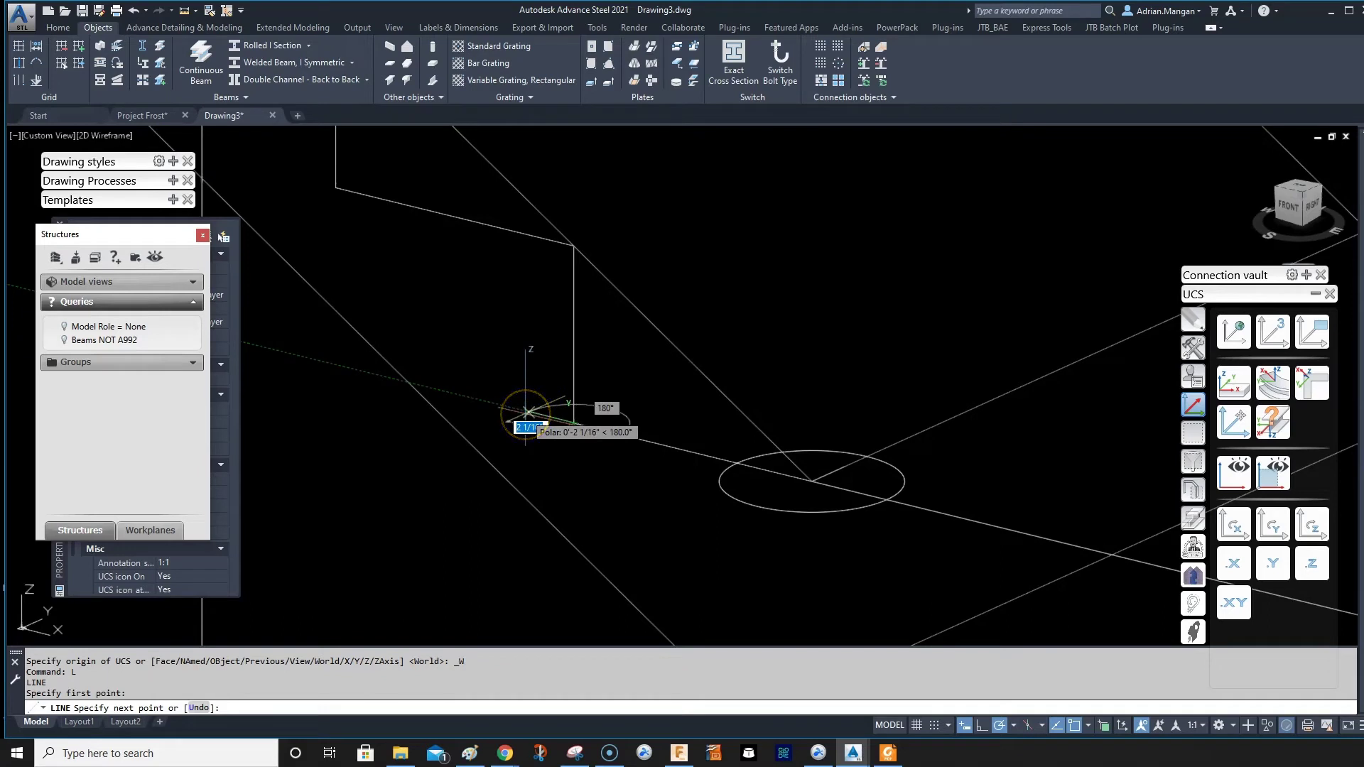
type("1")
key("Return")
key("Escape")
scroll(709, 319, "down", 4)
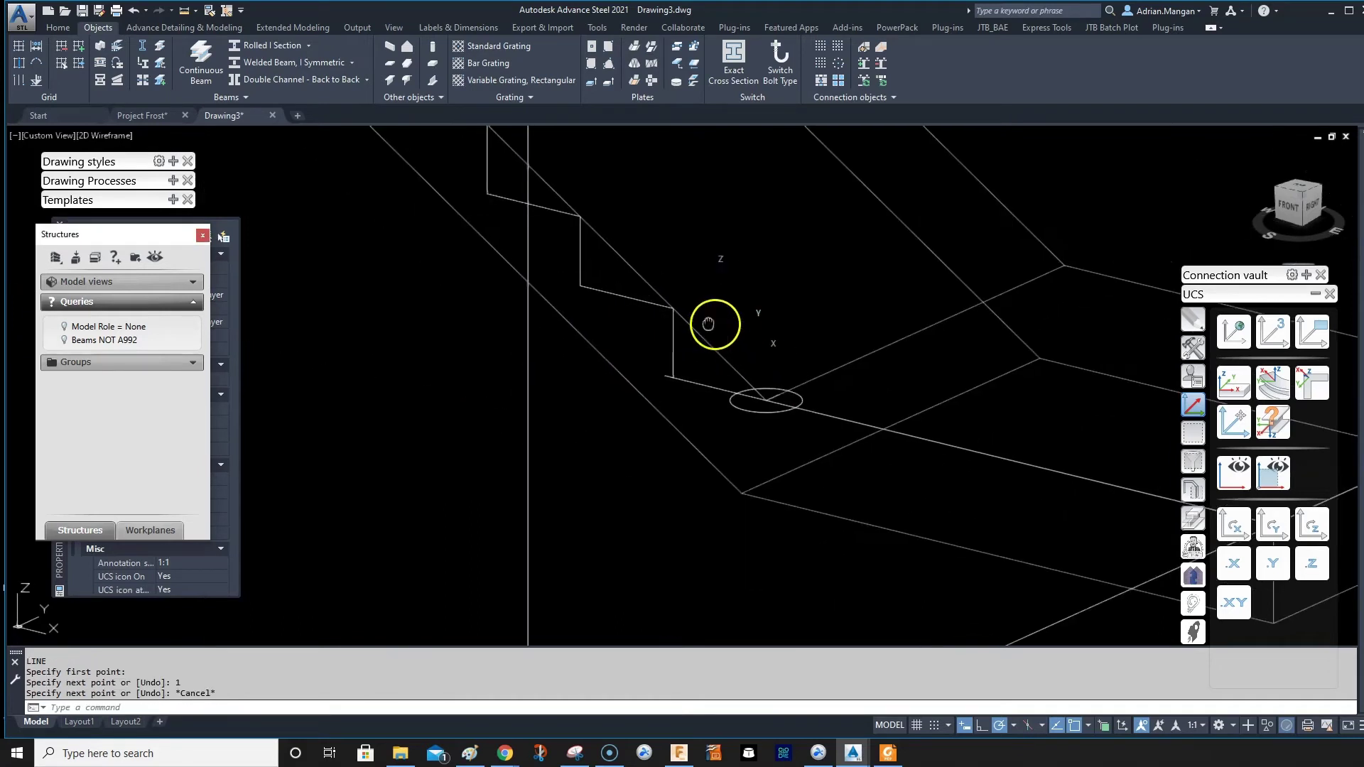
middle_click_drag(709, 319, 712, 317)
left_click(1192, 406)
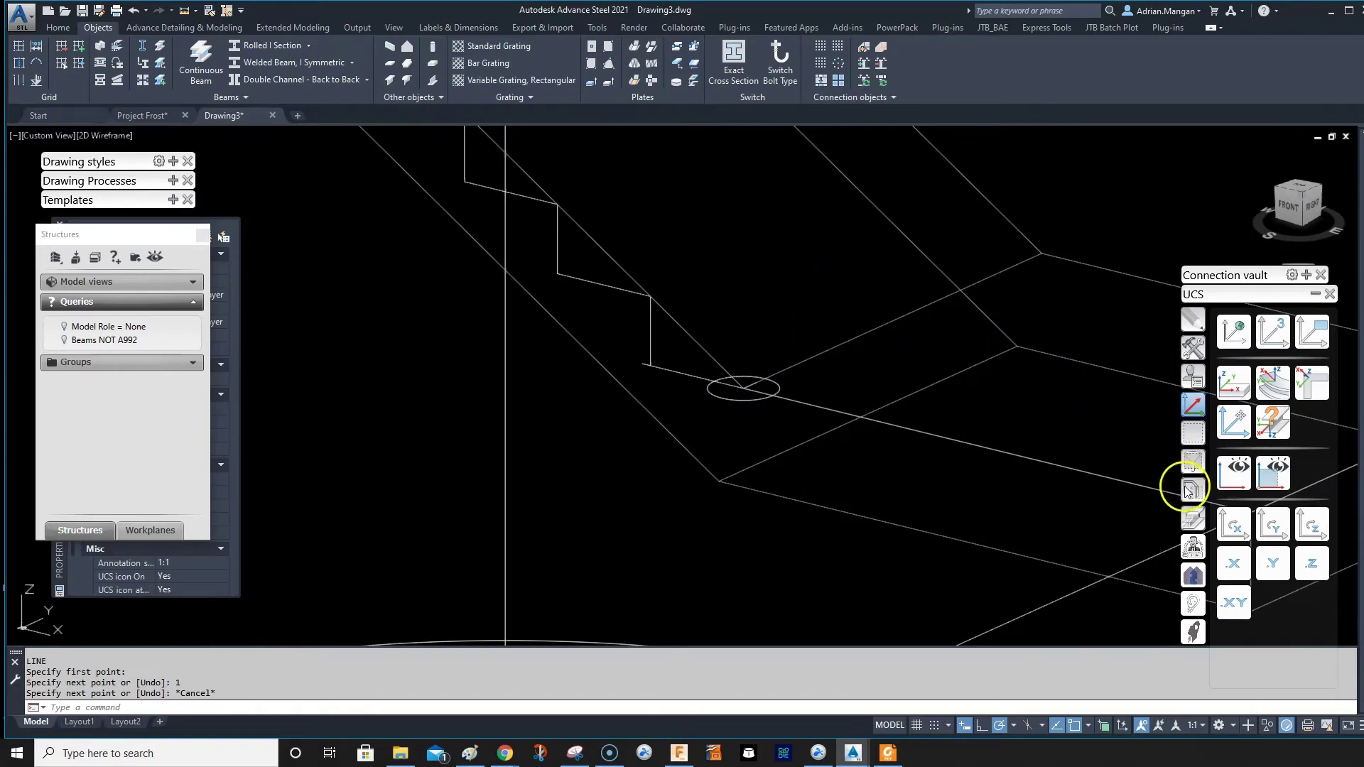
left_click(1220, 524)
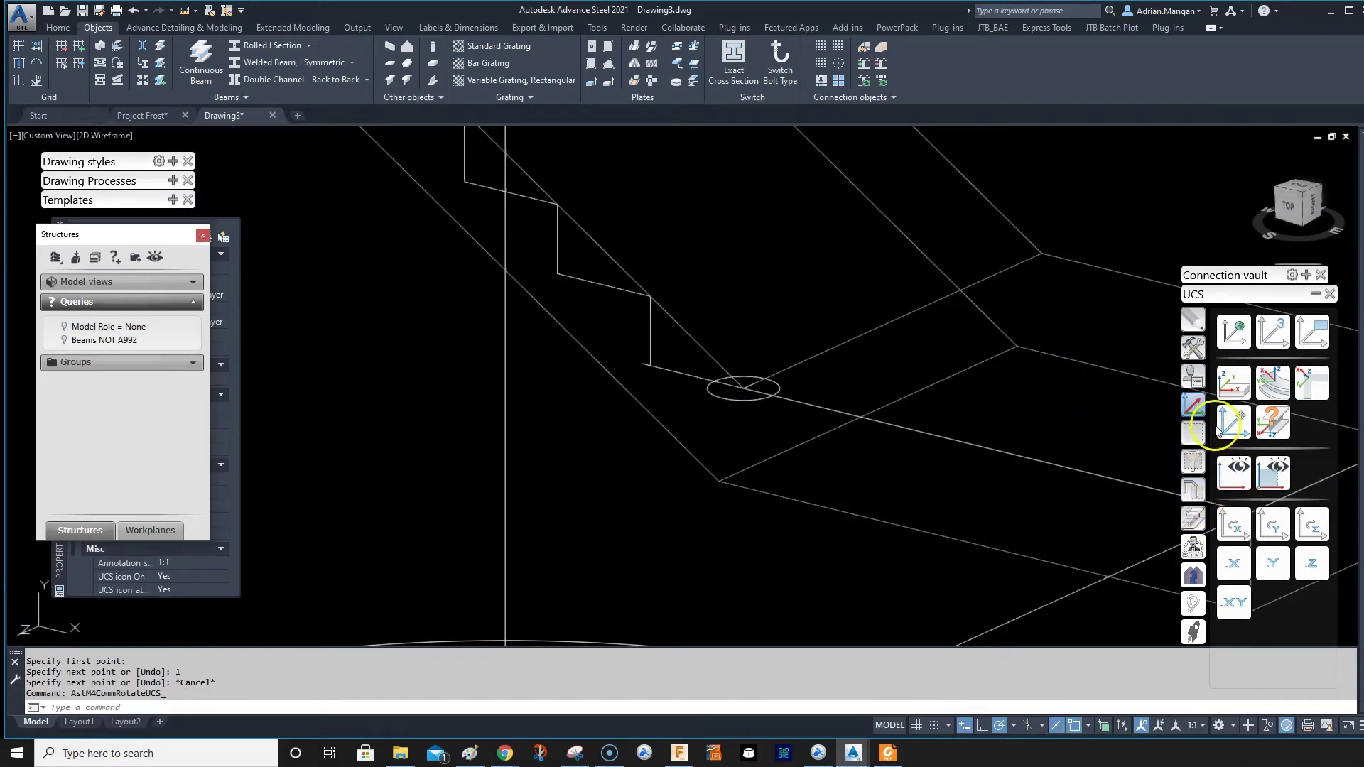
Step: Cut a three-point triangular polygon notch into the sloped slab at the lower landing, then select it
left_click(1192, 518)
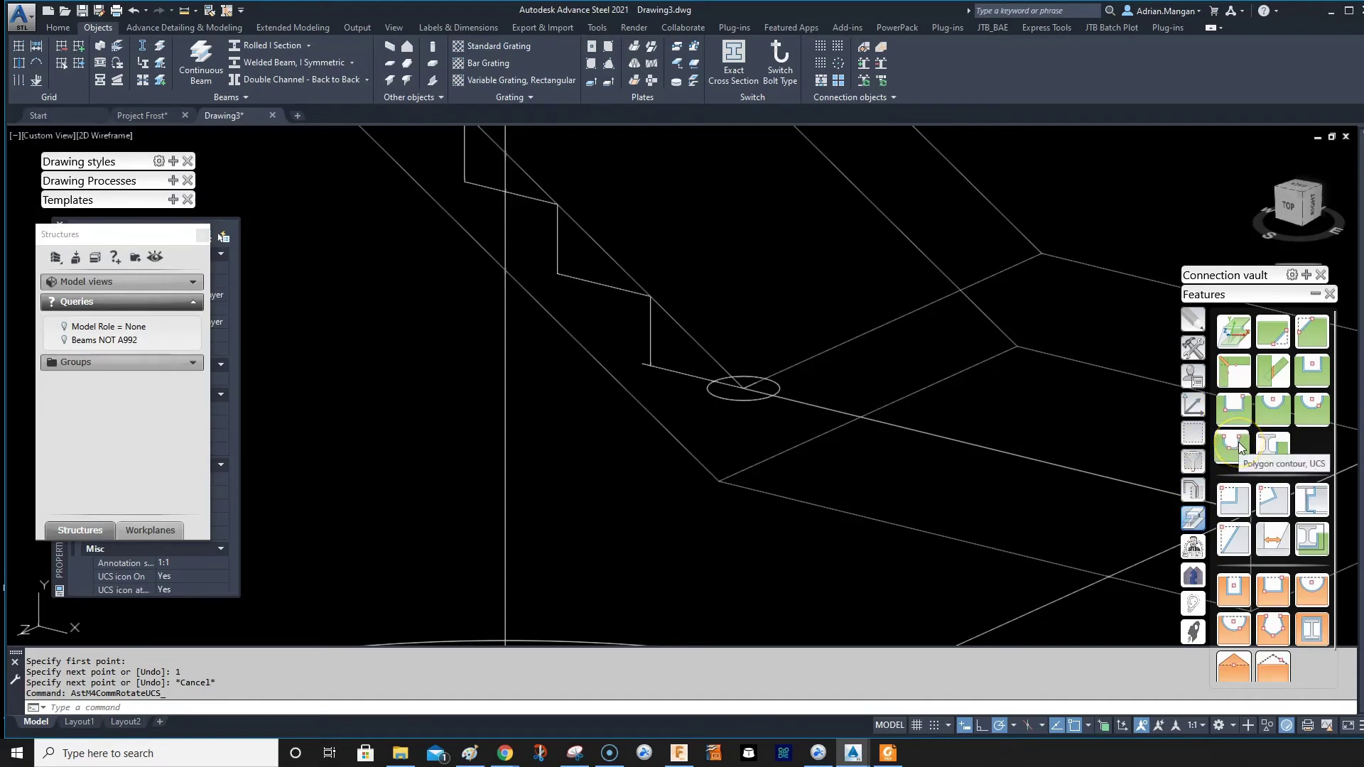
left_click(1238, 442)
scroll(688, 323, "up", 2)
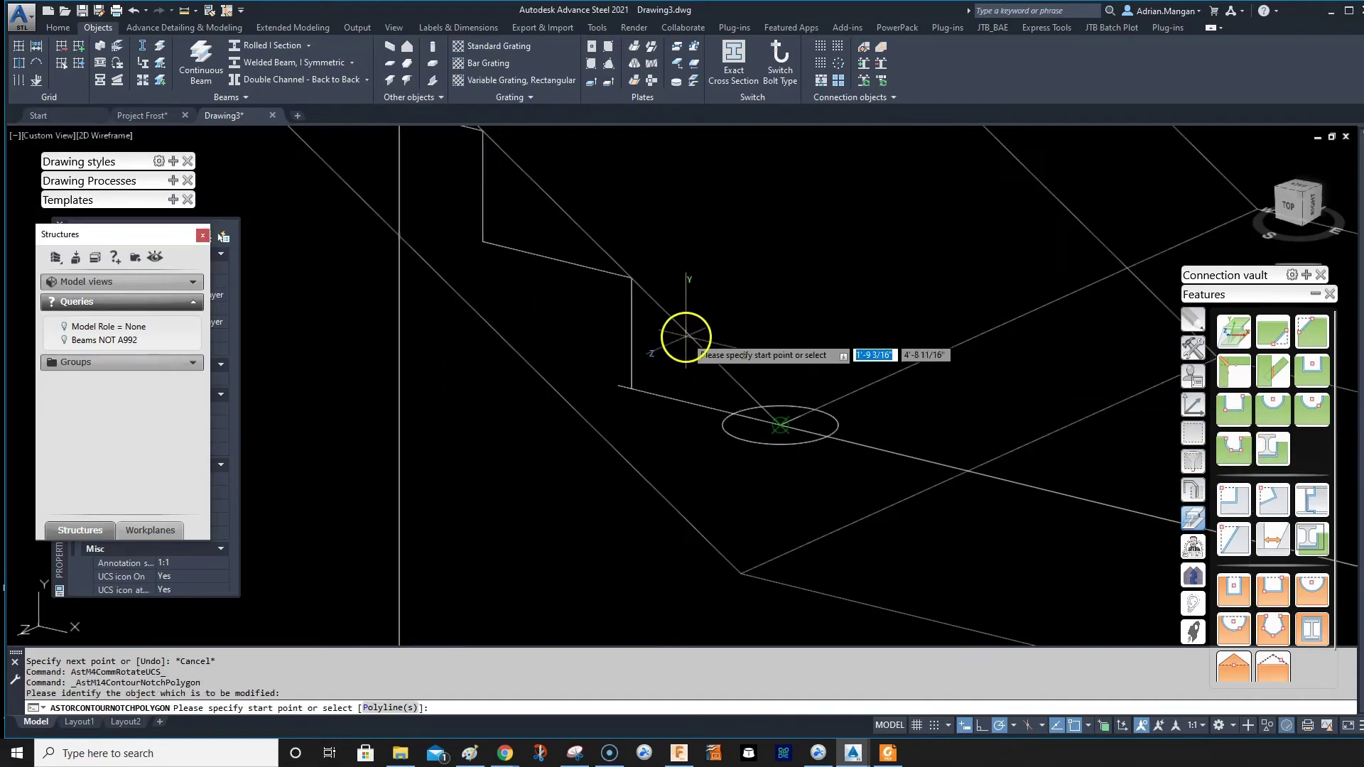
left_click(622, 366)
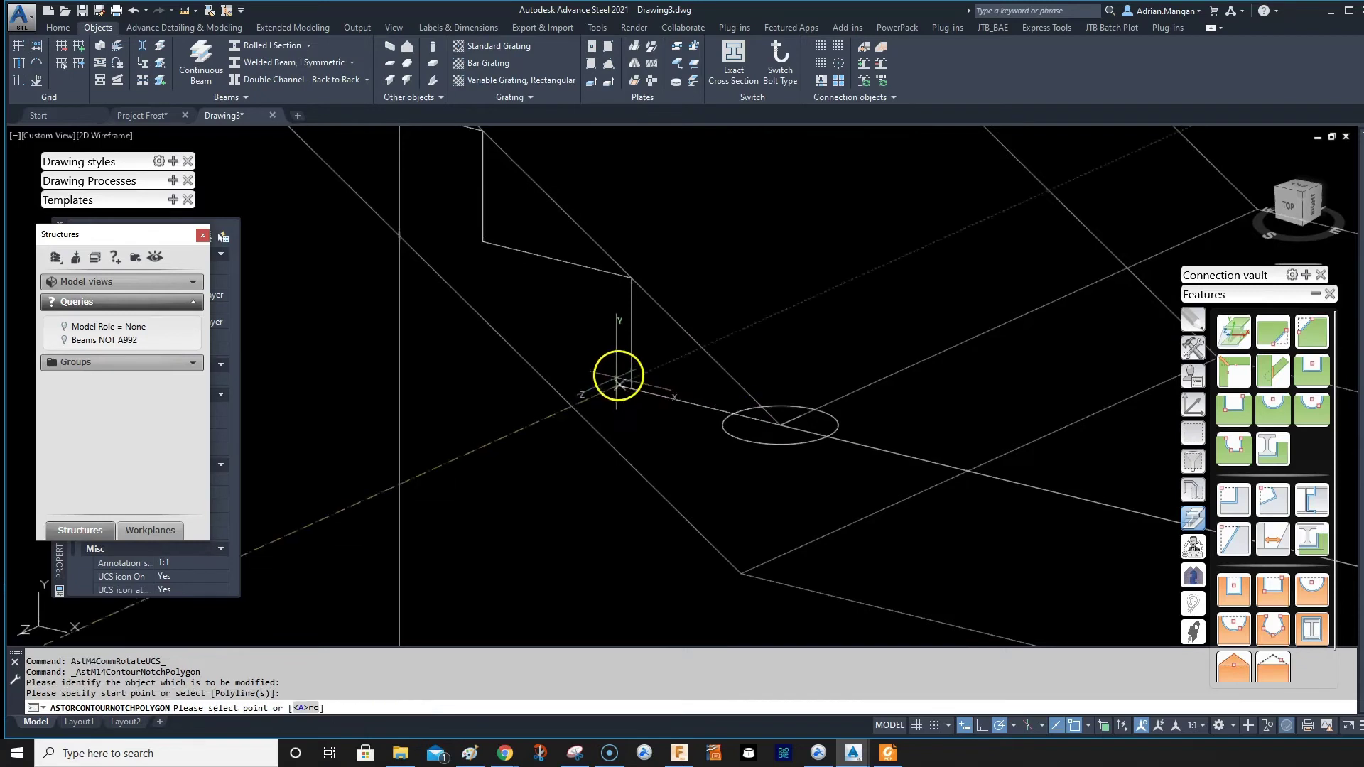
left_click(633, 283)
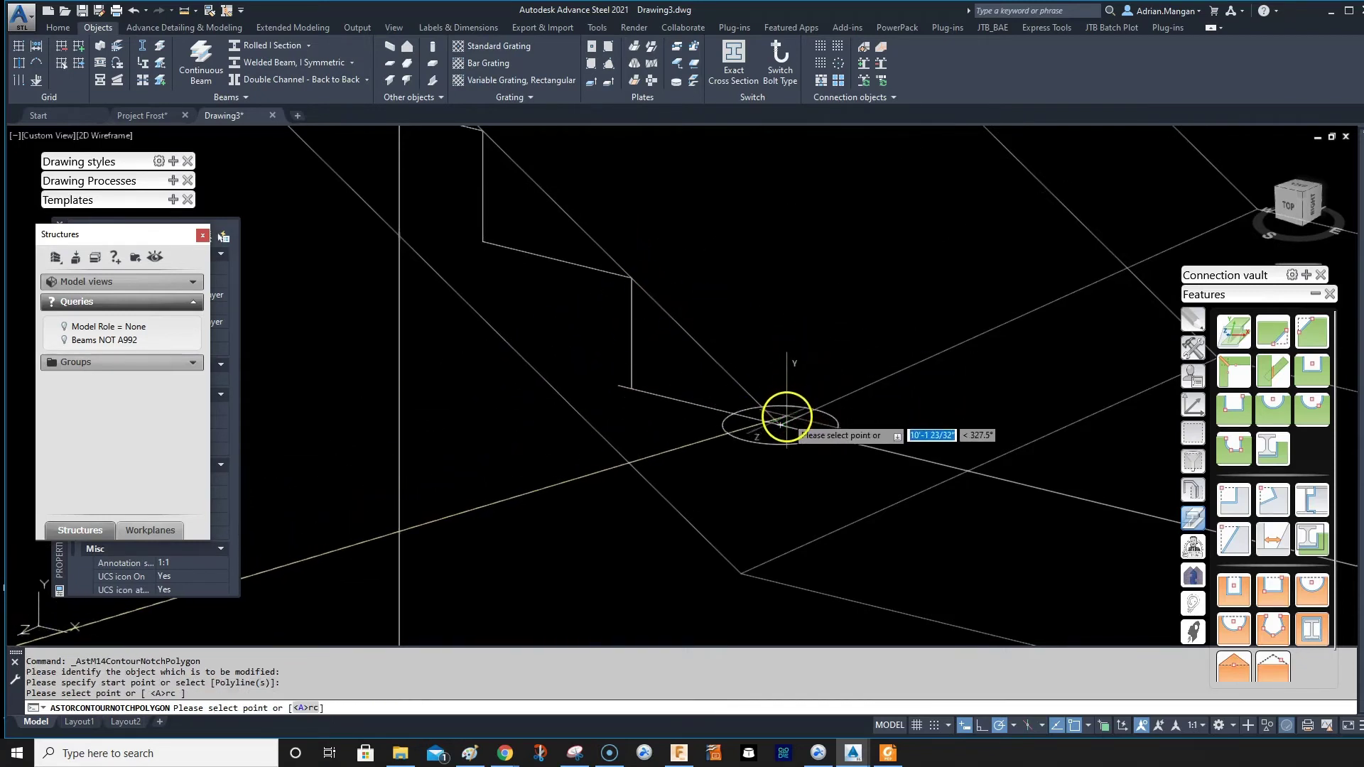
left_click(781, 424)
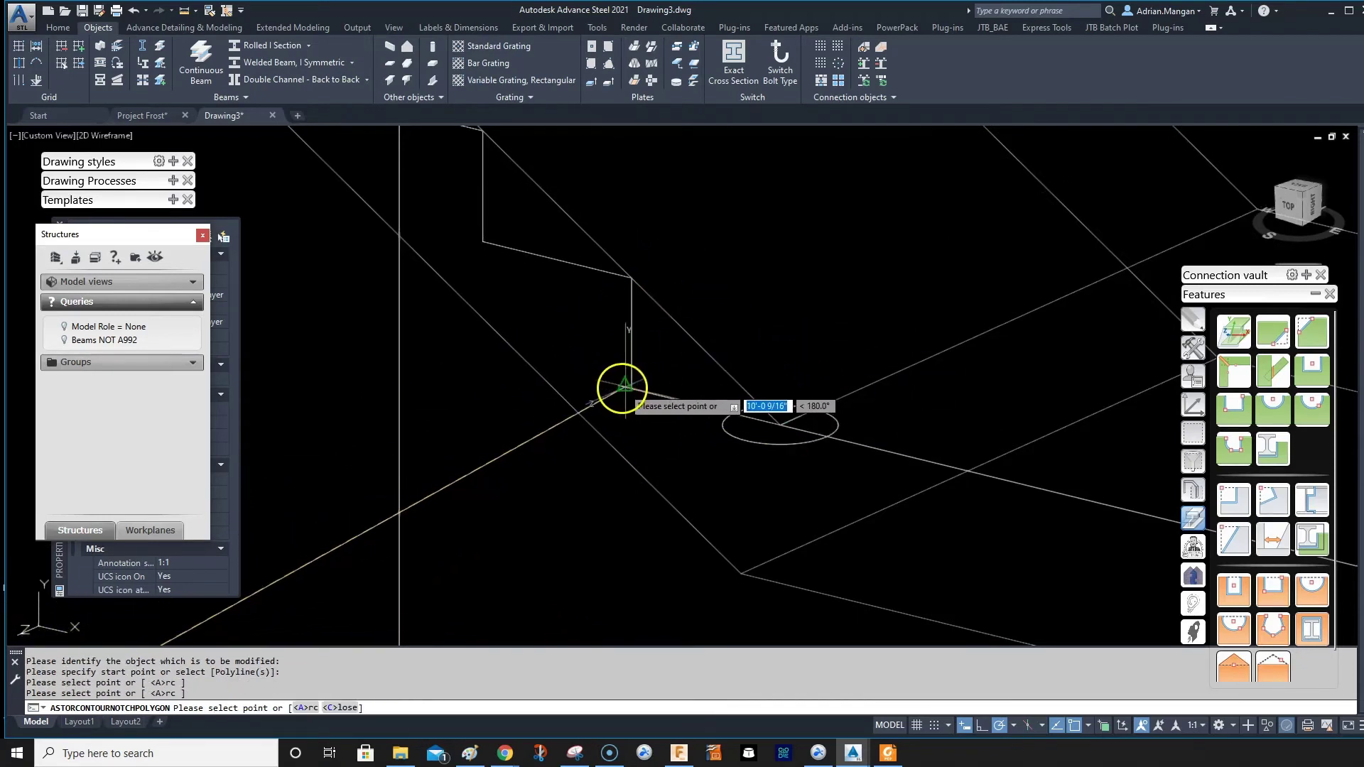
left_click(623, 386)
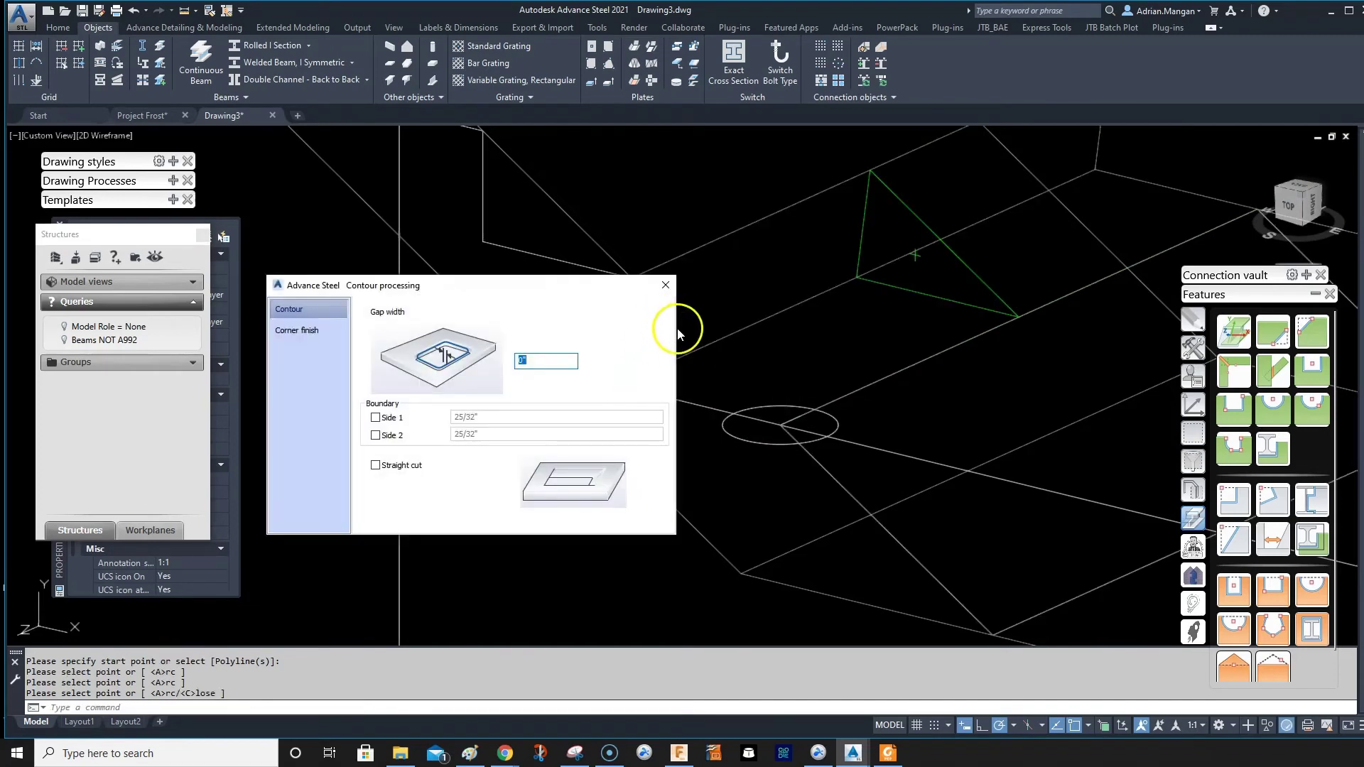
left_click(665, 287)
scroll(762, 341, "down", 3)
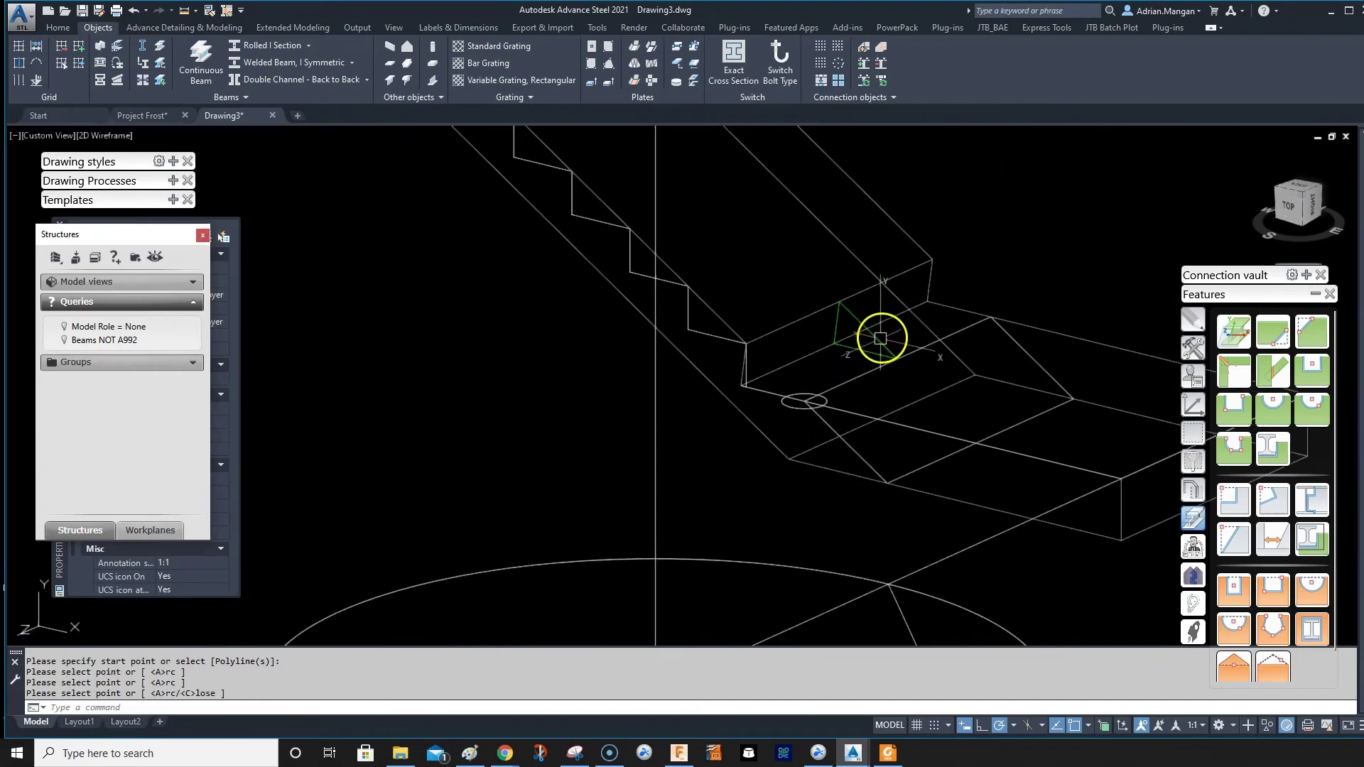
left_click(879, 339)
Step: Set up a transform copy of the notch with 7 copies, spaced by two picked points (-11" X, 7" Y)
left_click(1194, 348)
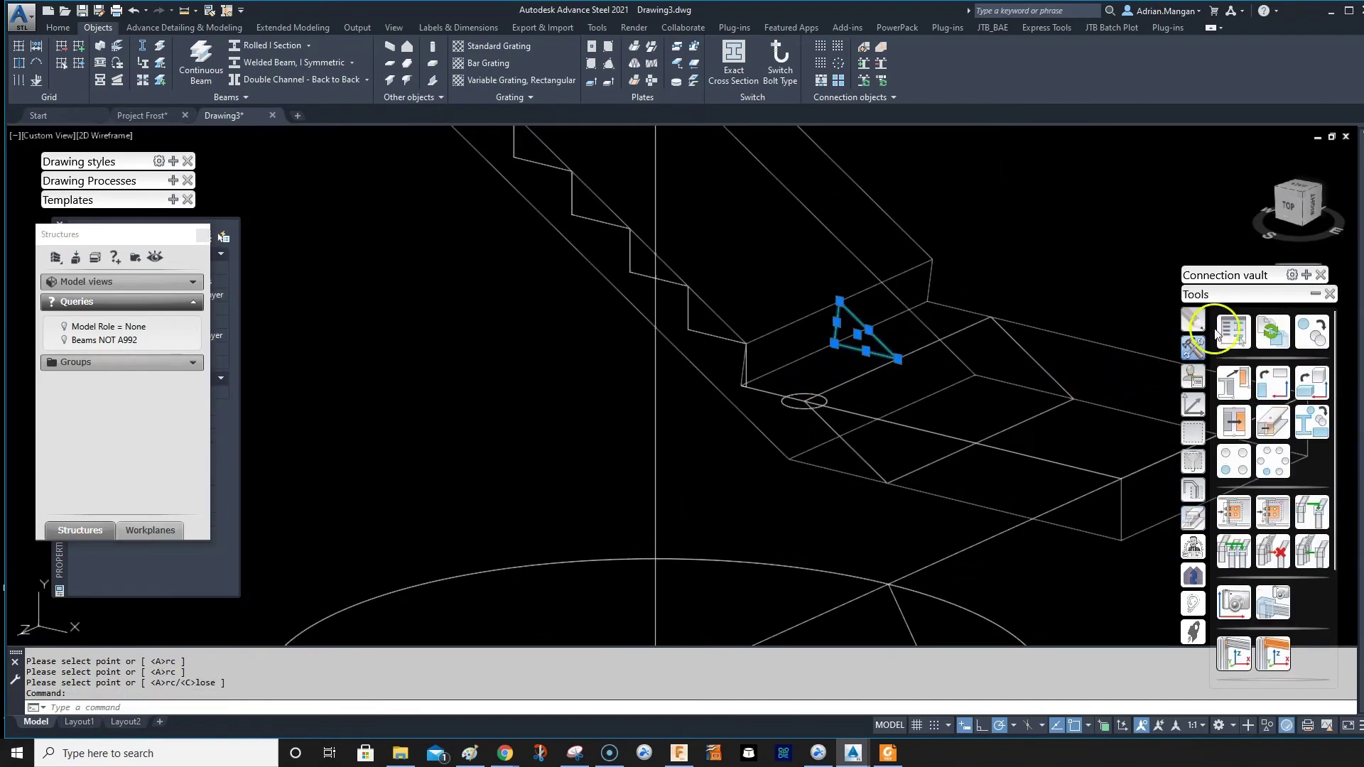
left_click(1308, 321)
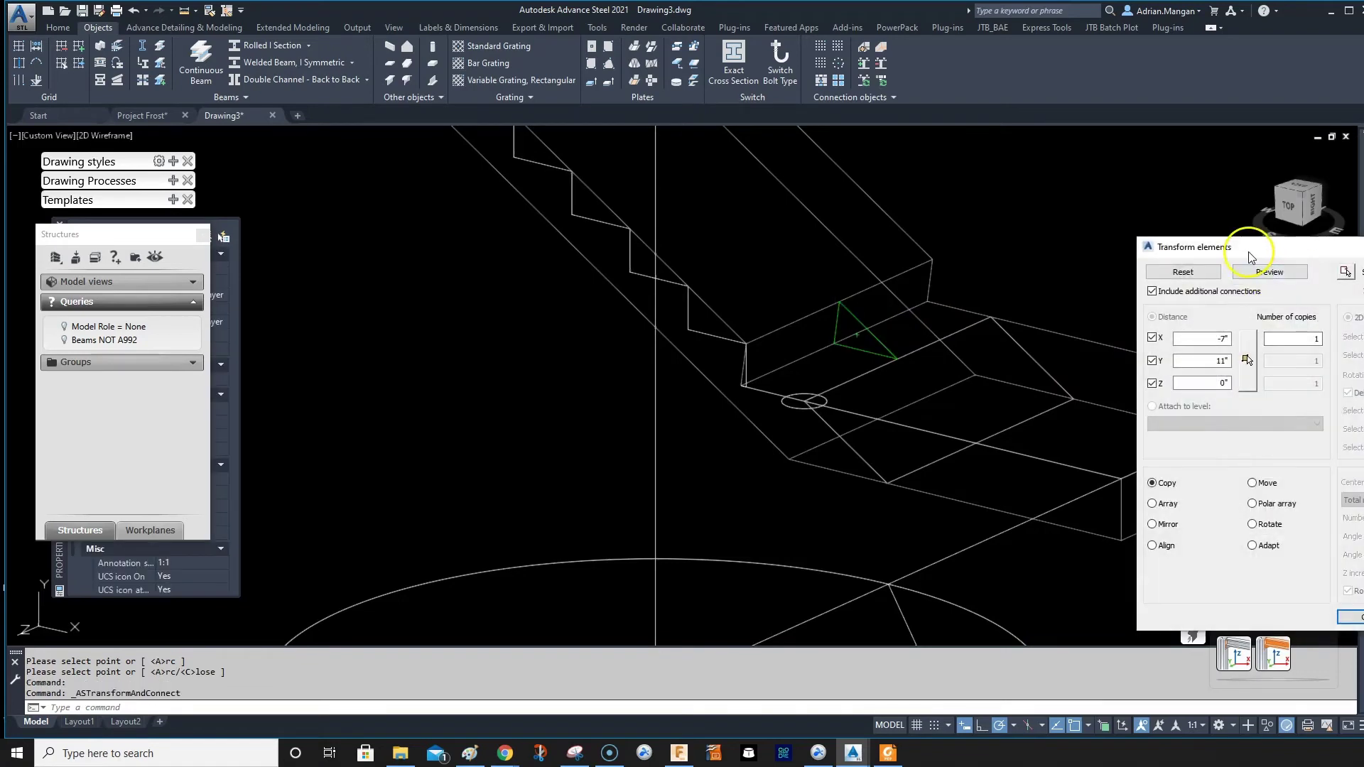
left_click_drag(1307, 248, 1024, 237)
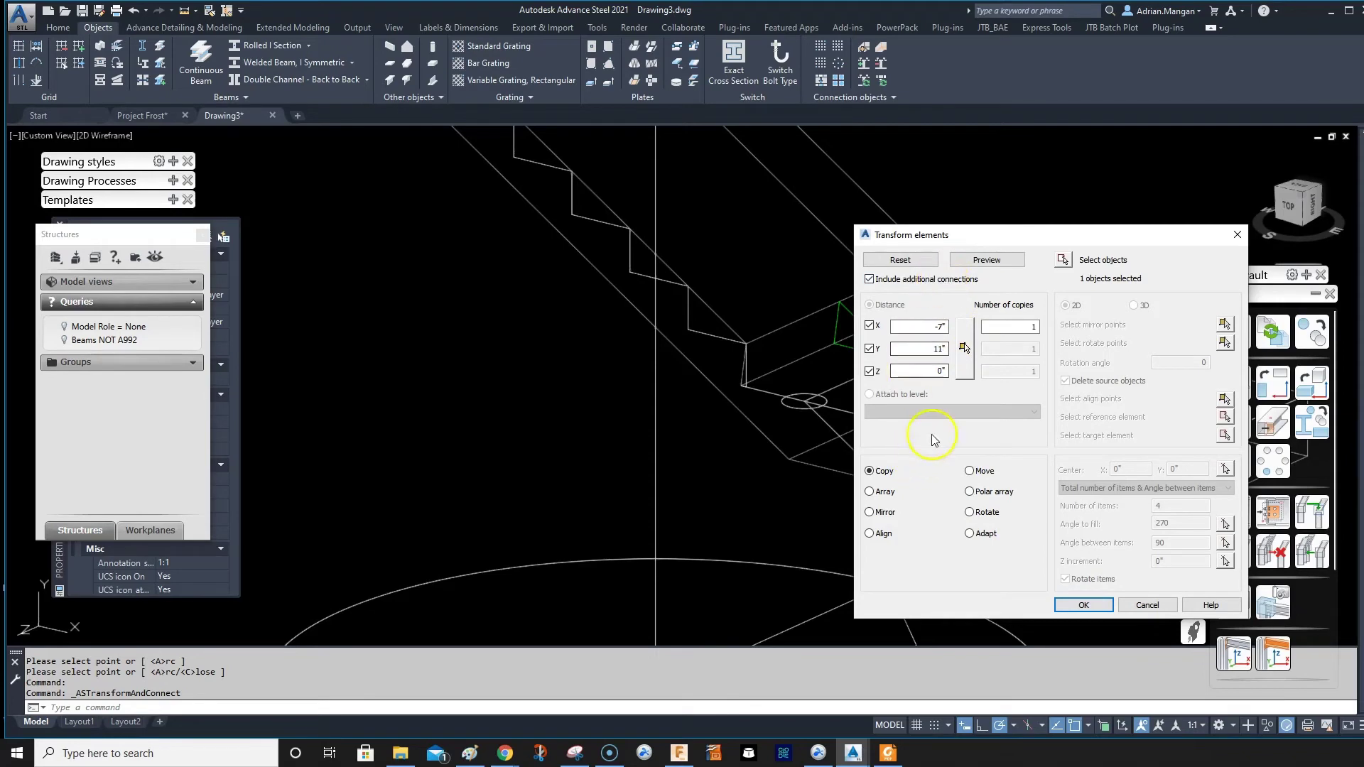
left_click(965, 345)
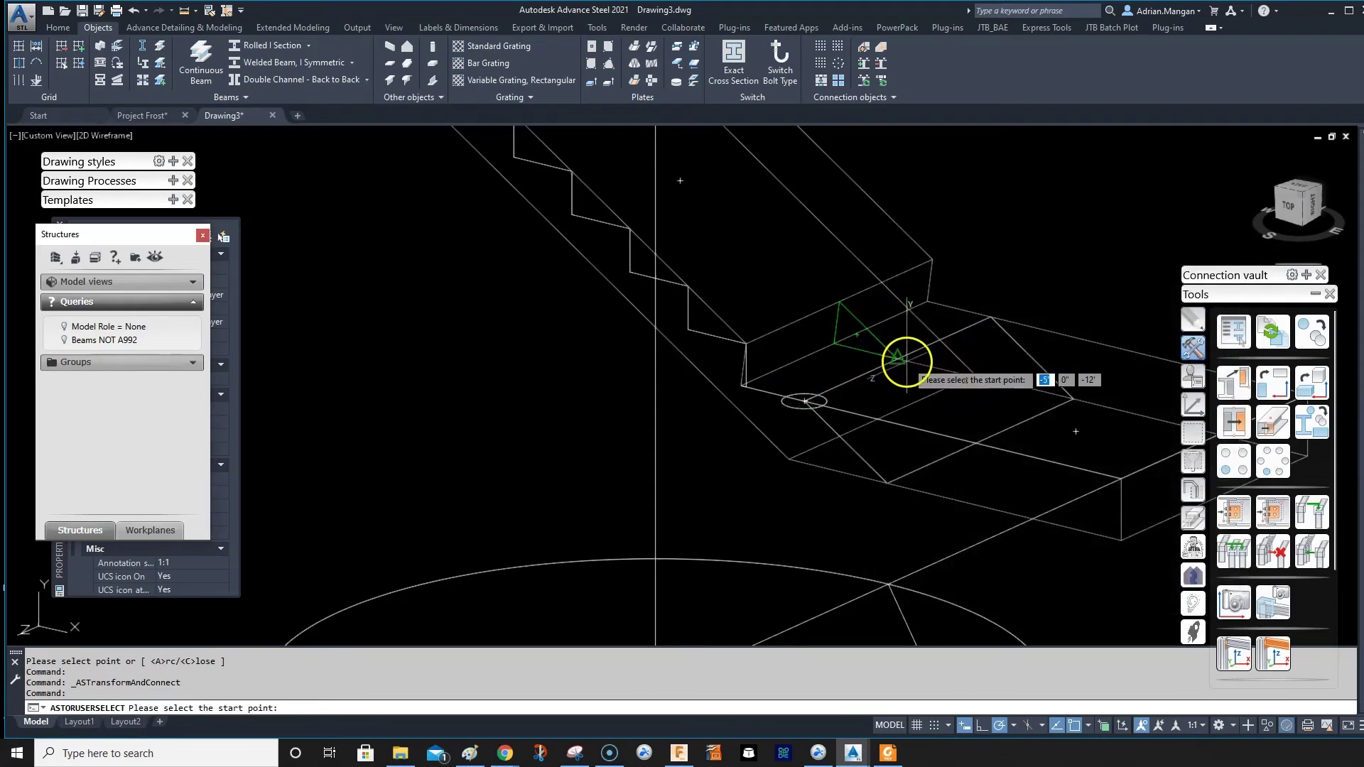
left_click(895, 359)
left_click(844, 290)
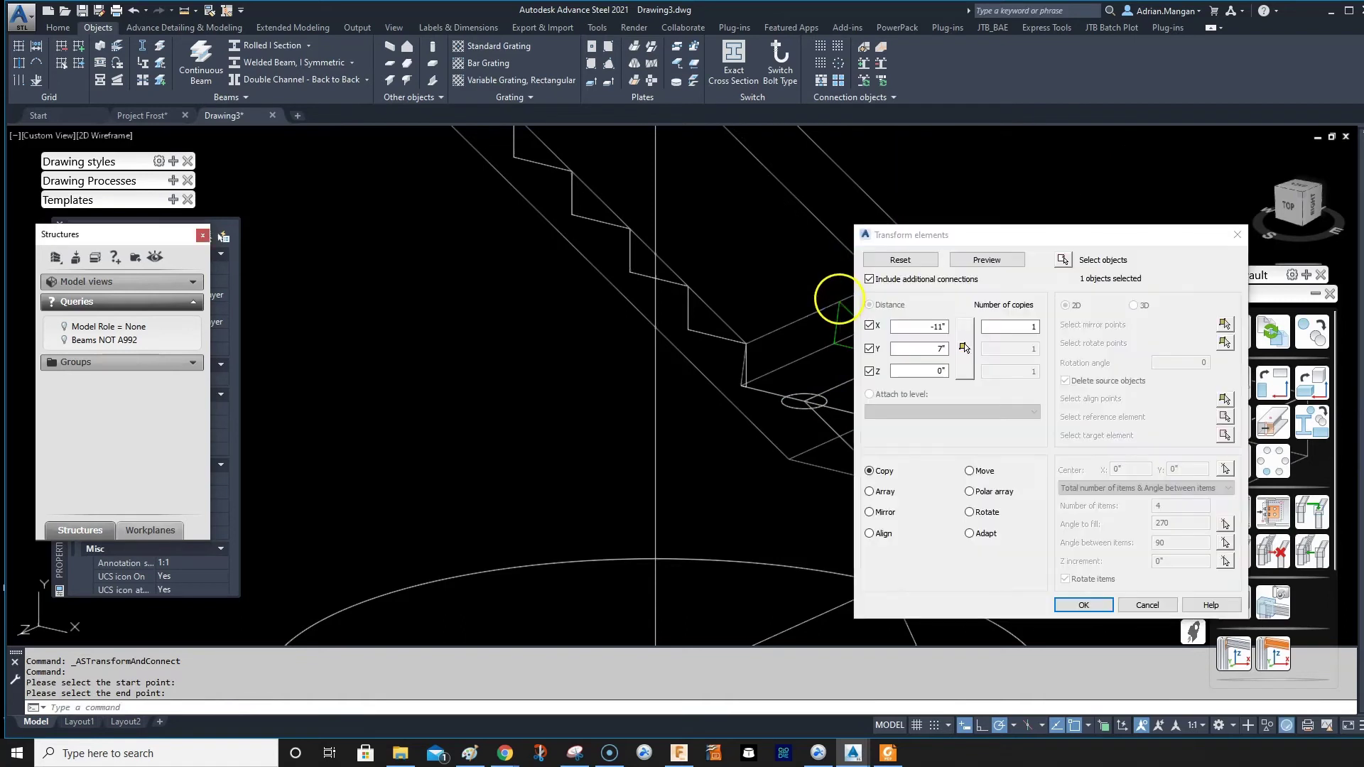
double_click(1025, 326)
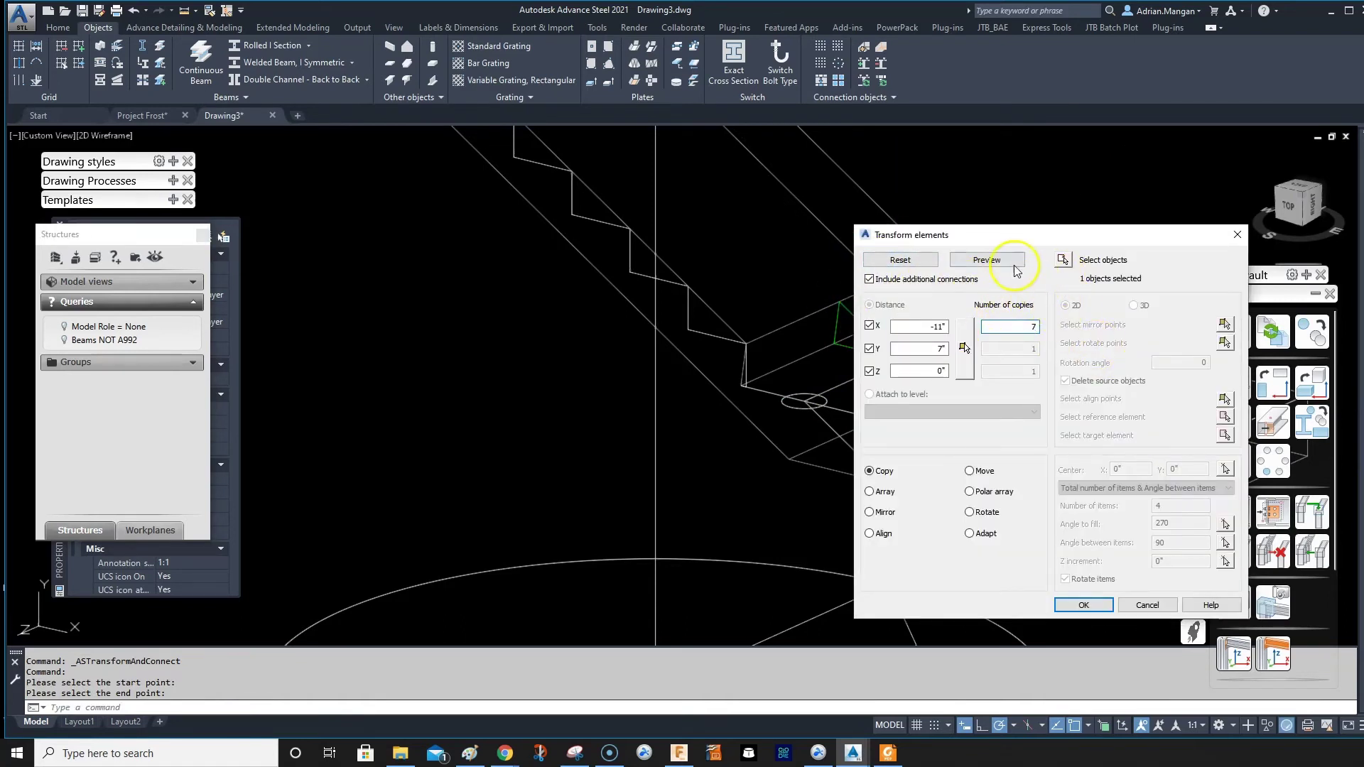
left_click(1010, 260)
Step: Place the notch copies step by step up the sloped slab, finishing at the top
scroll(944, 246, "down", 2)
middle_click_drag(953, 250, 1004, 356)
left_click(963, 331)
left_click(923, 293)
left_click(888, 270)
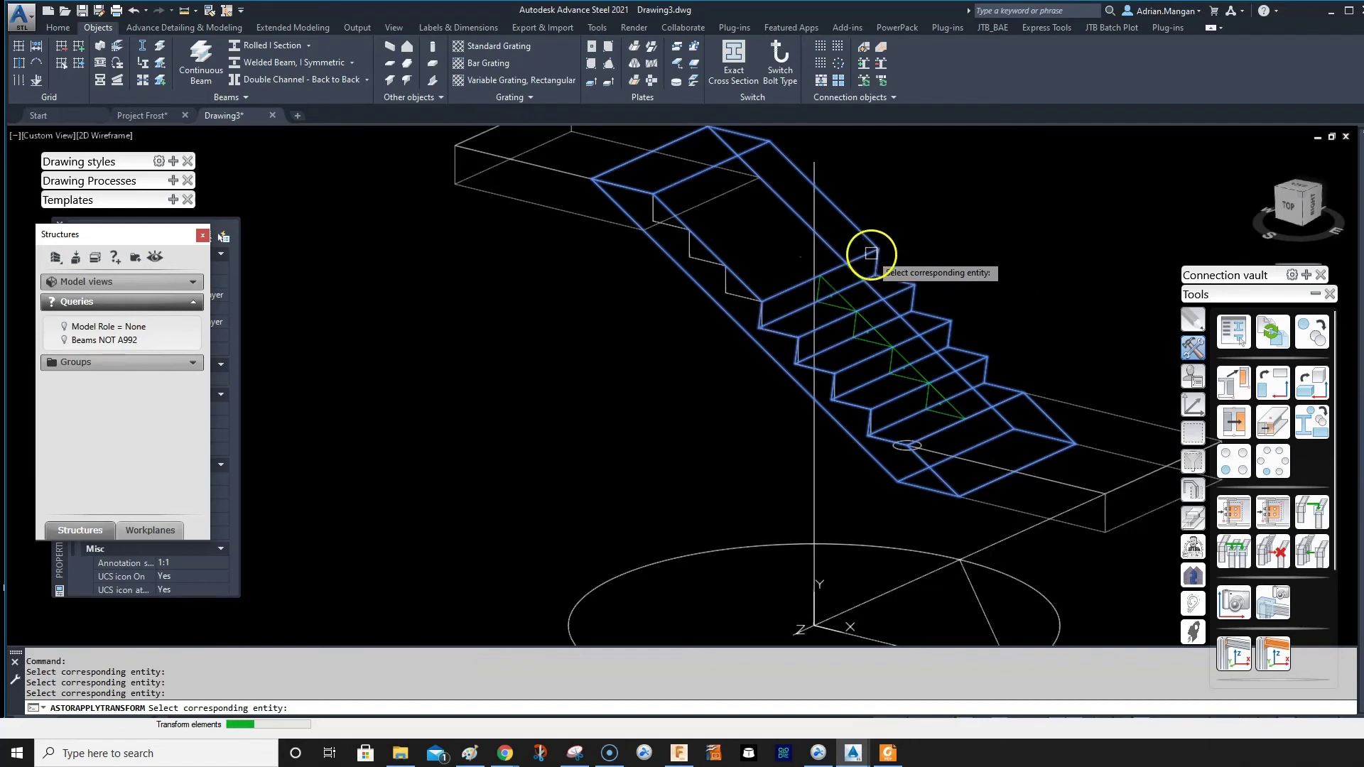
left_click(863, 245)
left_click(831, 201)
left_click(788, 165)
key("Return")
Step: Accept the previewed notch copies and change the stair slab's material to Concrete C25/30
scroll(902, 283, "down", 2)
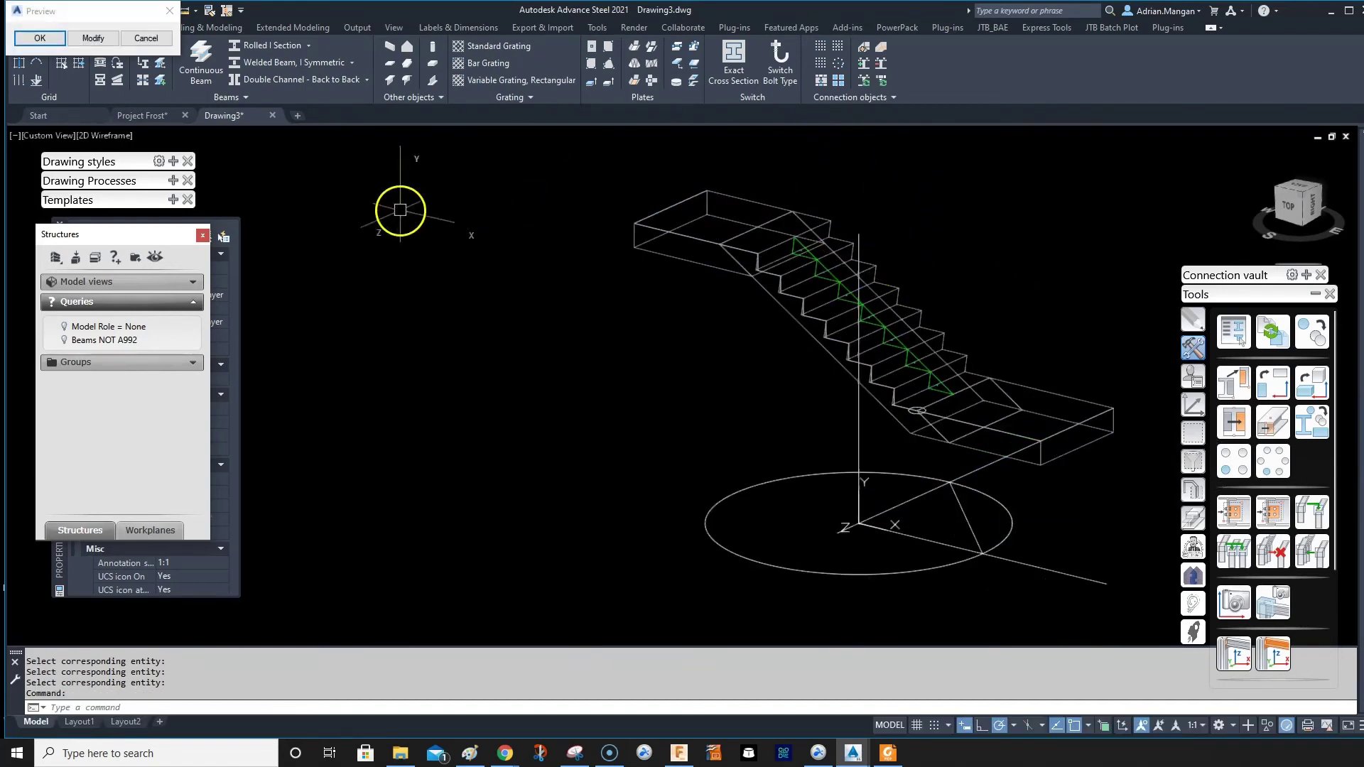
left_click(39, 39)
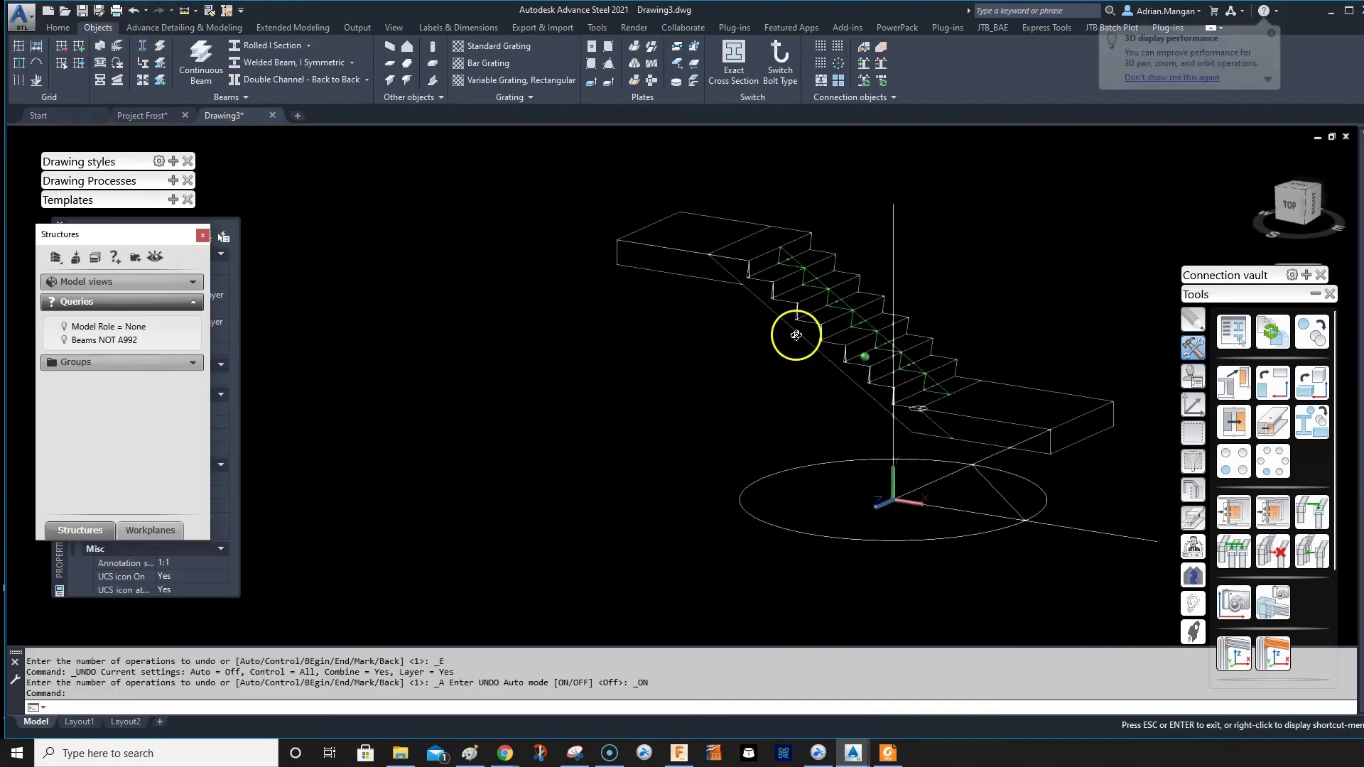
scroll(910, 401, "up", 6)
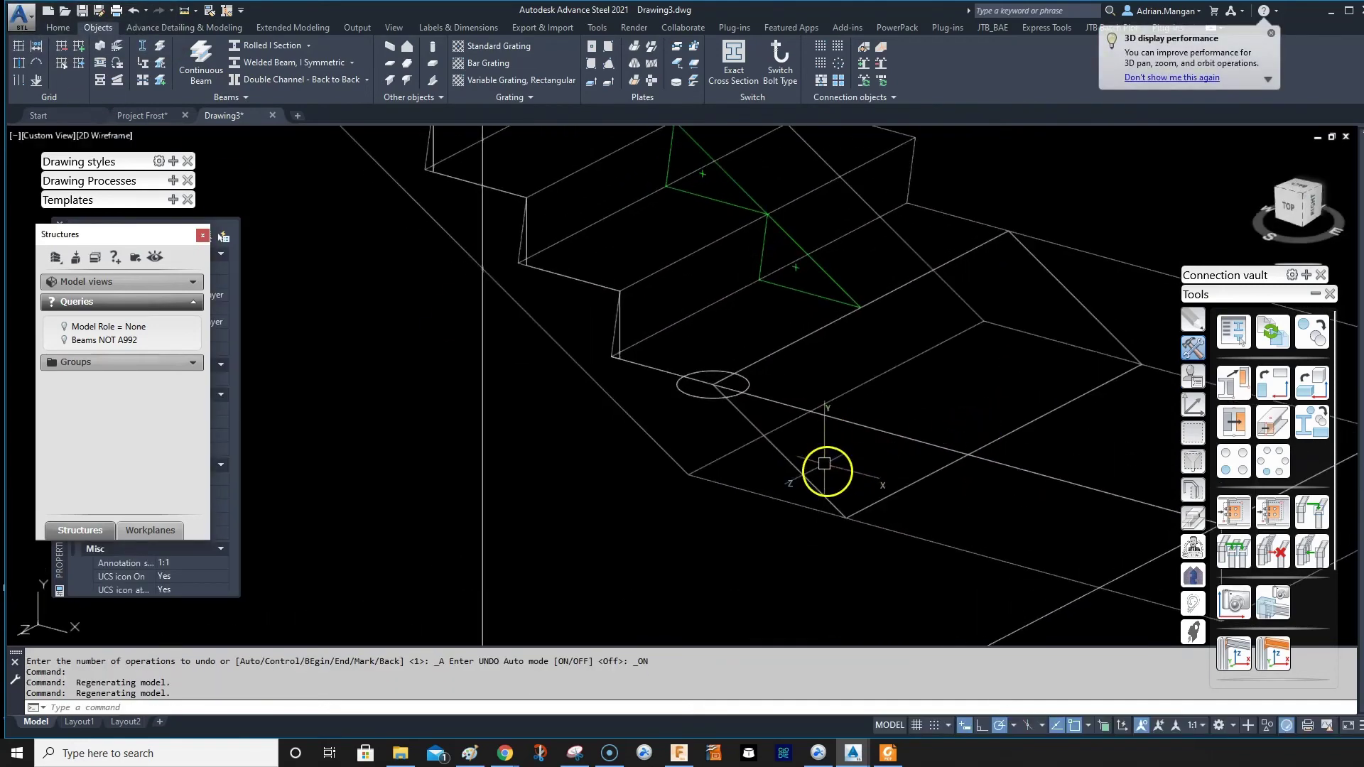
left_click(812, 493)
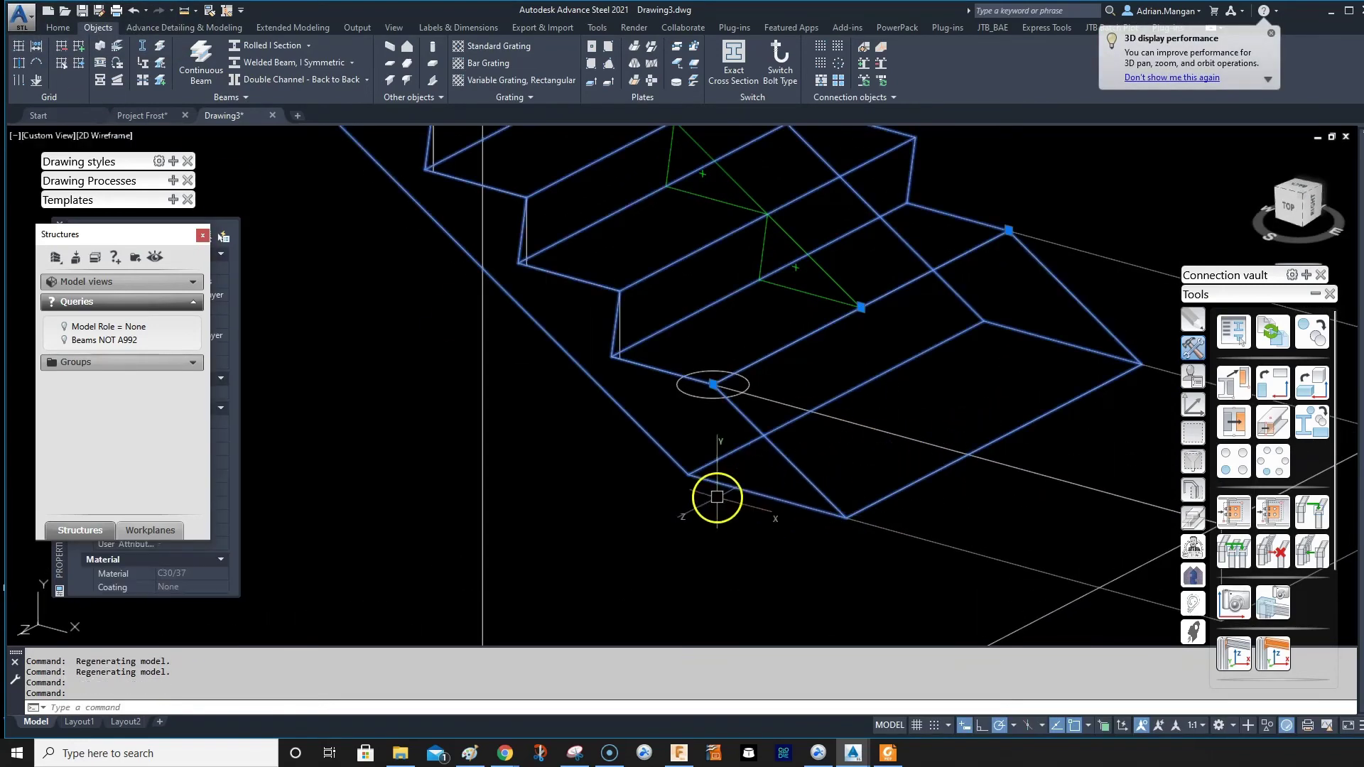
double_click(725, 483)
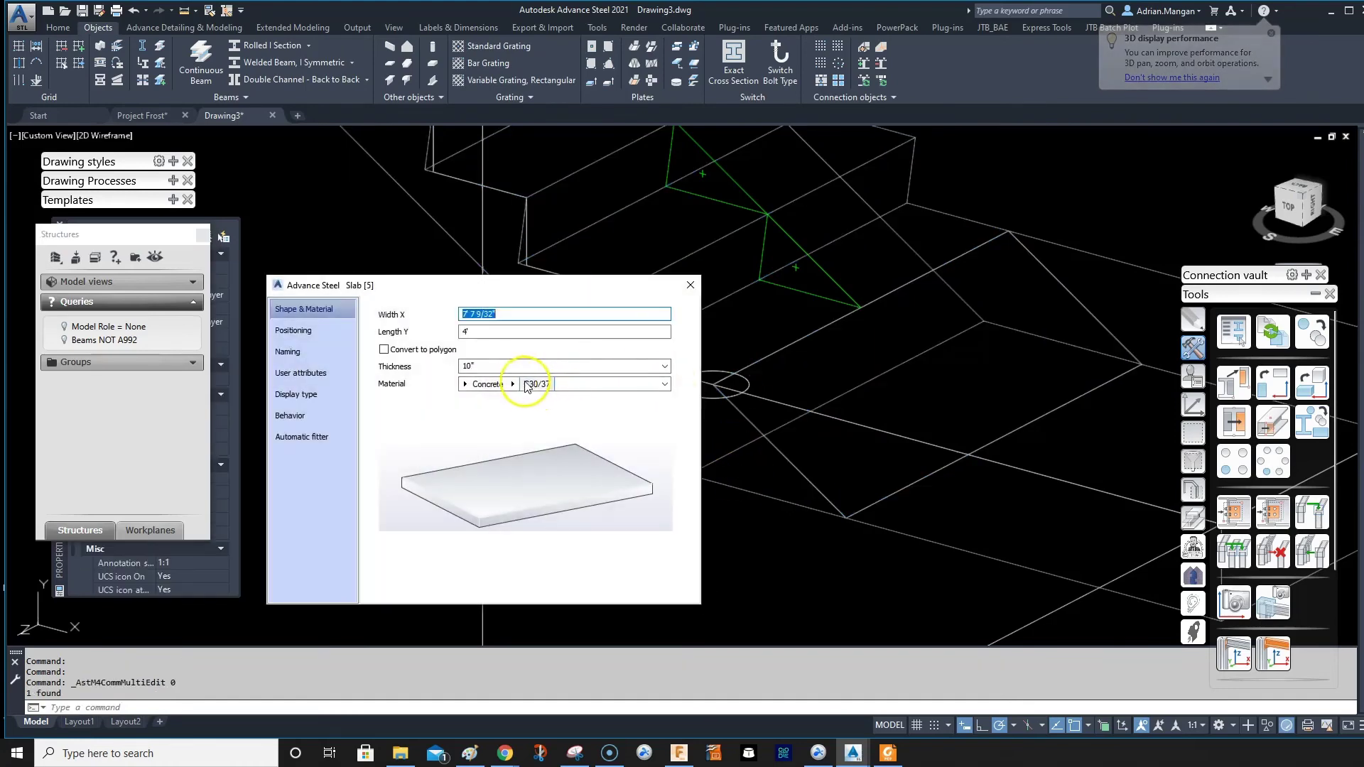
left_click(512, 384)
left_click(548, 634)
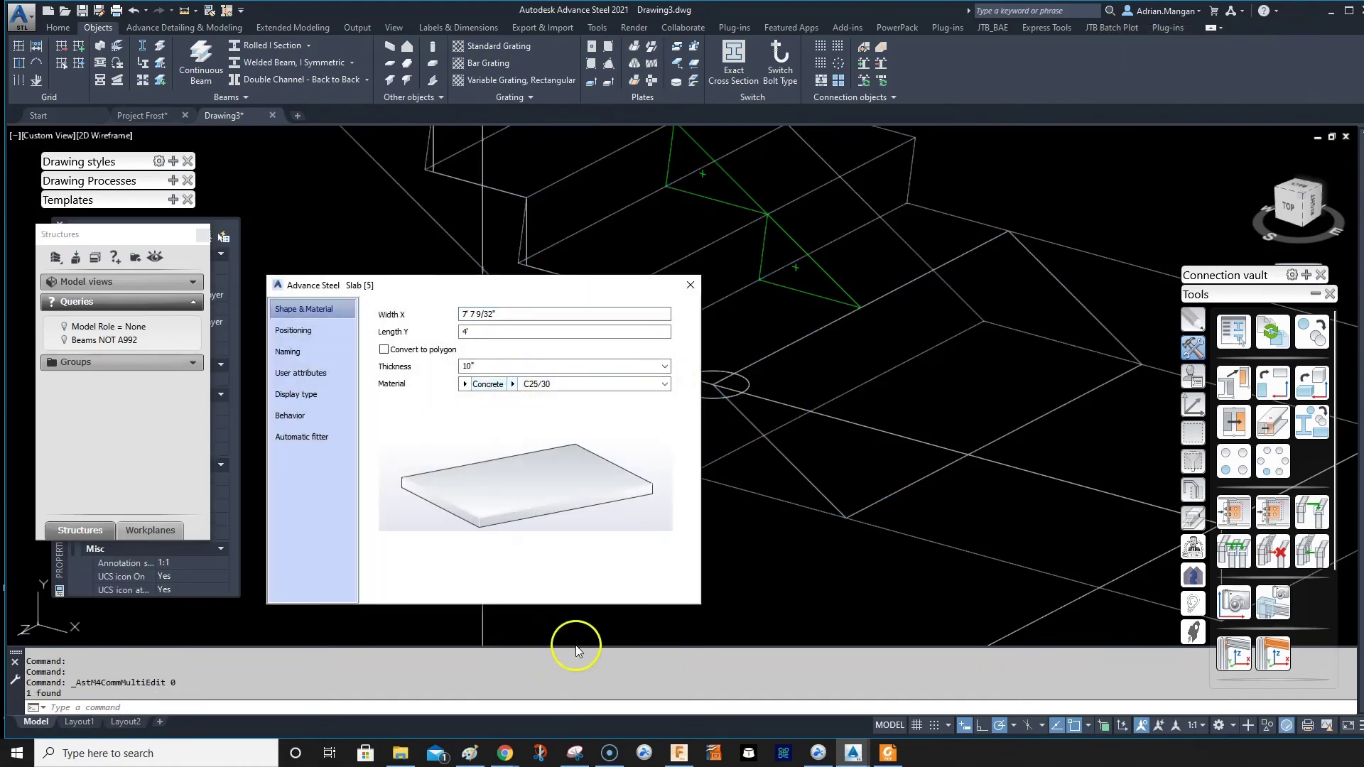
key("Escape")
Step: Orbit around the stair and run REGEN to refresh the stepped slab display
scroll(703, 317, "down", 5)
middle_click_drag(751, 384, 777, 355, "shift")
key("Escape")
scroll(710, 405, "up", 5)
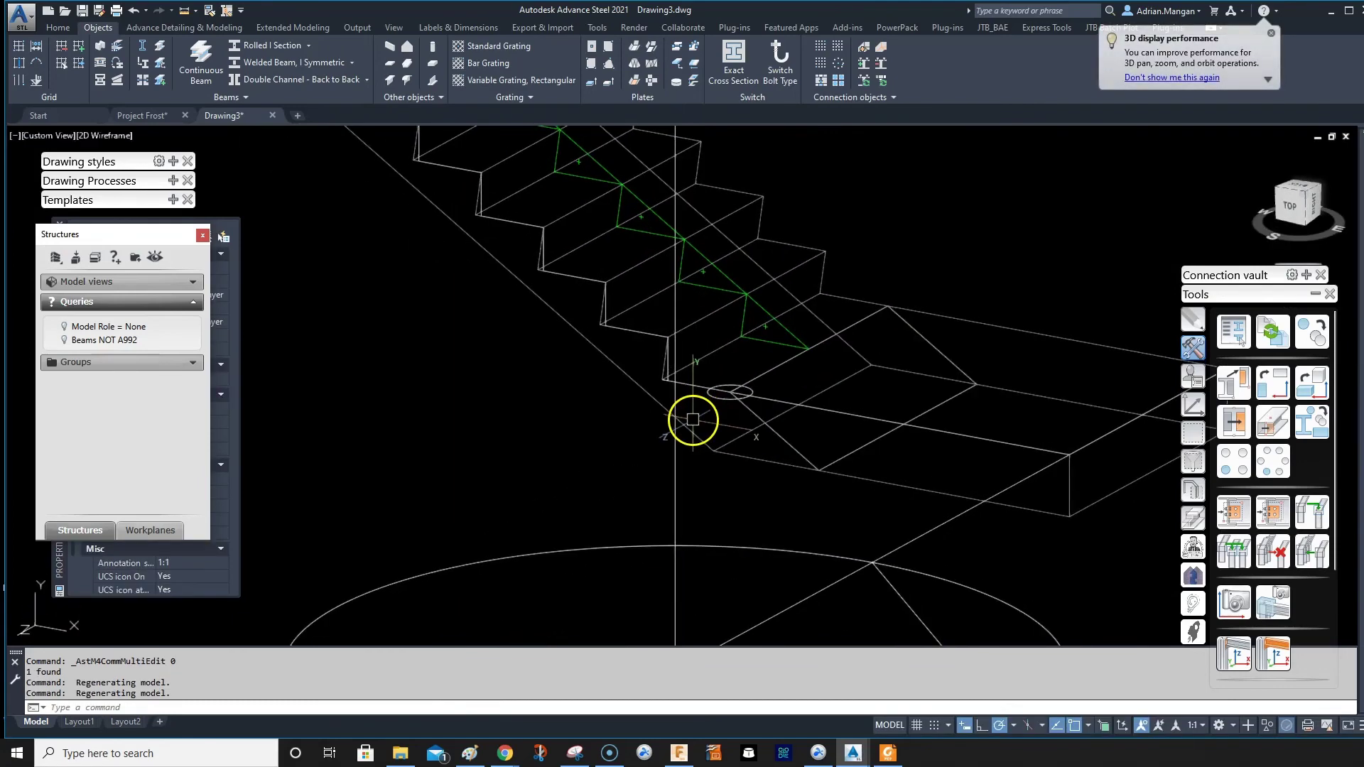
left_click(701, 402)
scroll(718, 395, "down", 3)
middle_click_drag(718, 396, 715, 386, "shift")
key("Escape")
key("Escape")
type("REGEN")
key("Return")
key("Escape")
middle_click_drag(700, 269, 650, 333, "shift")
Step: Switch the viewport to Shaded visual style and orbit toward a side view of the solid stair
scroll(673, 296, "down", 4)
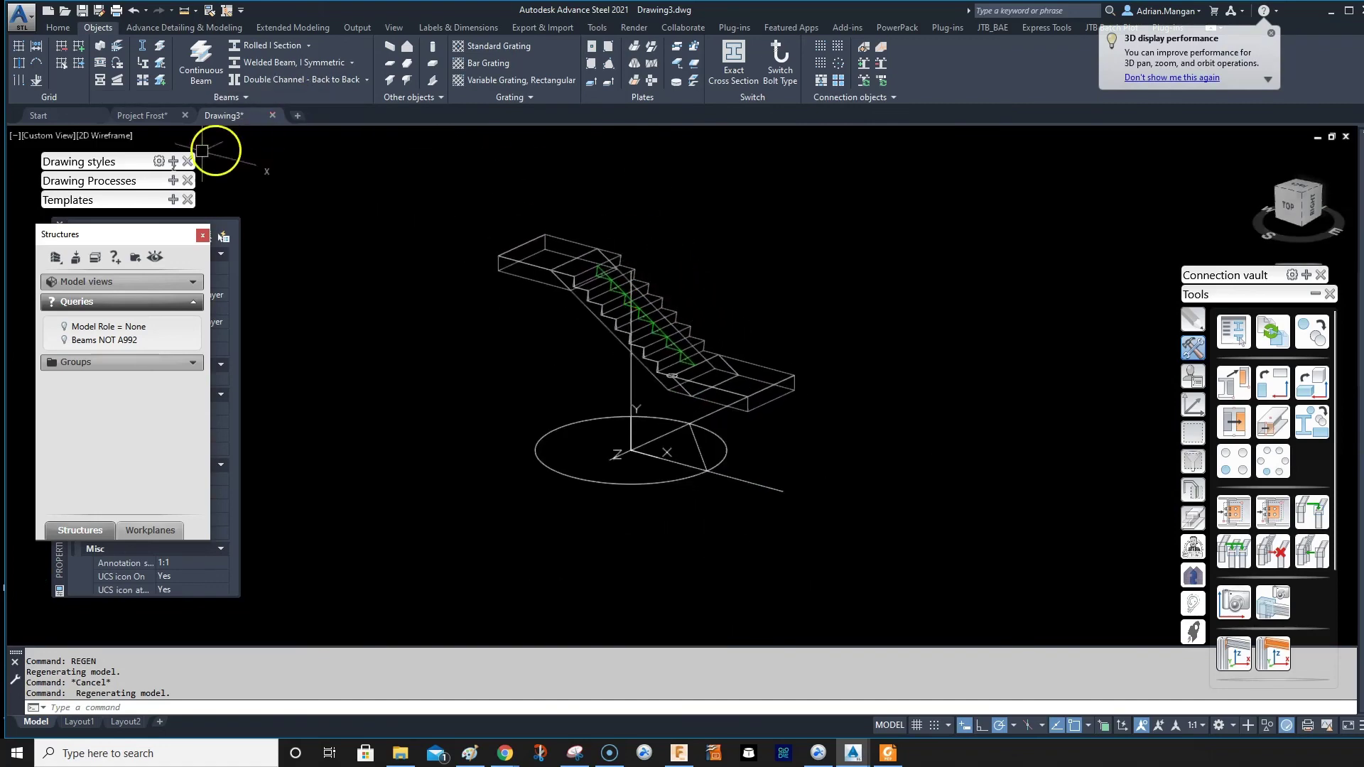
left_click(111, 137)
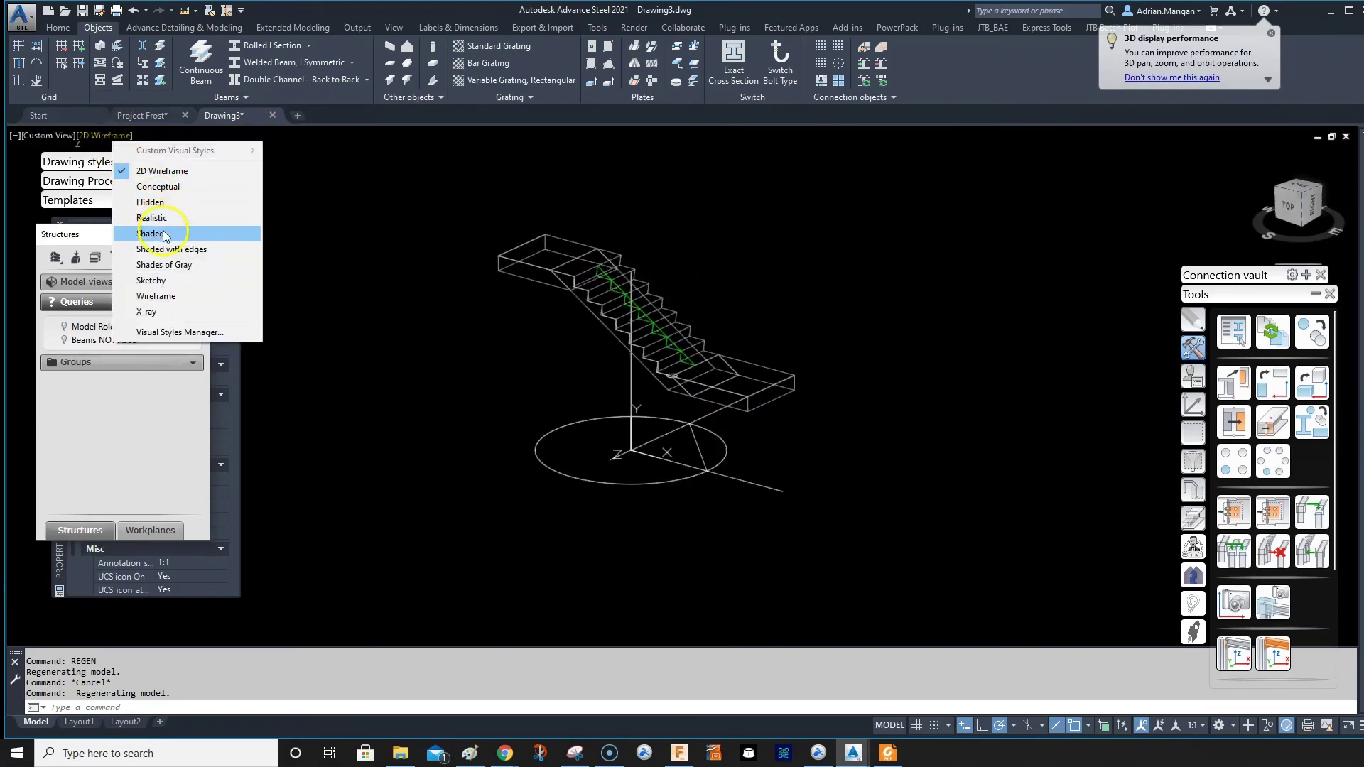
left_click(274, 225)
scroll(640, 328, "up", 4)
middle_click_drag(658, 326, 755, 369, "shift")
middle_click_drag(715, 289, 749, 307, "shift")
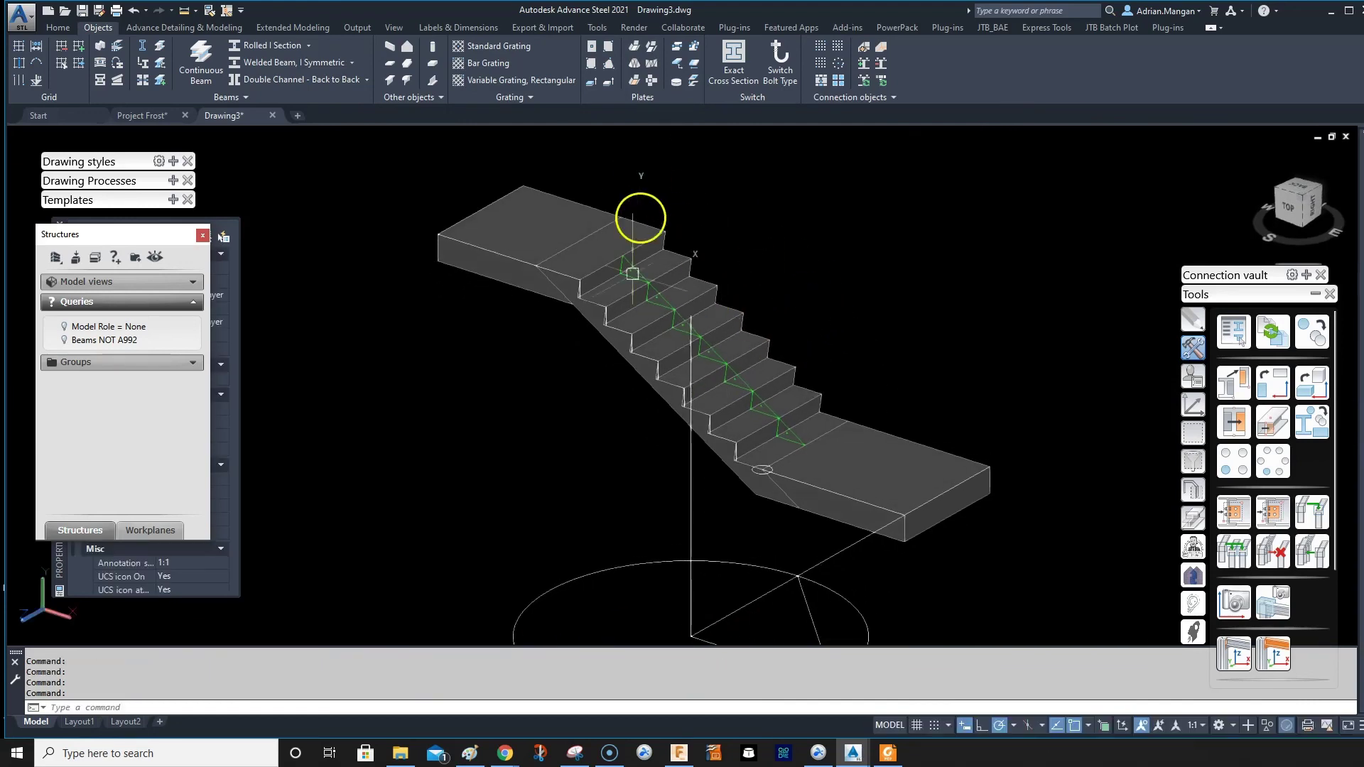